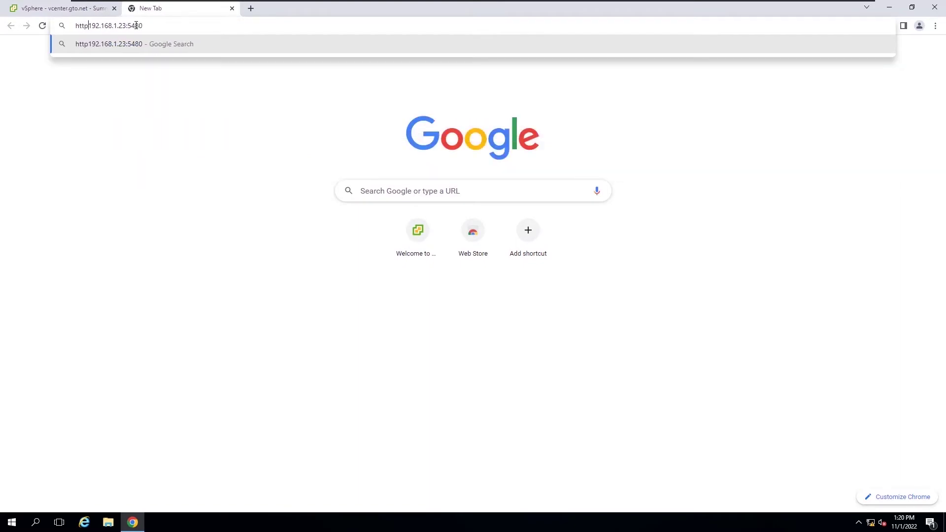
# Step: Log in to appliance management as root with the root password to view the 7.0.3.01000 Summary
pyautogui.press('Return')
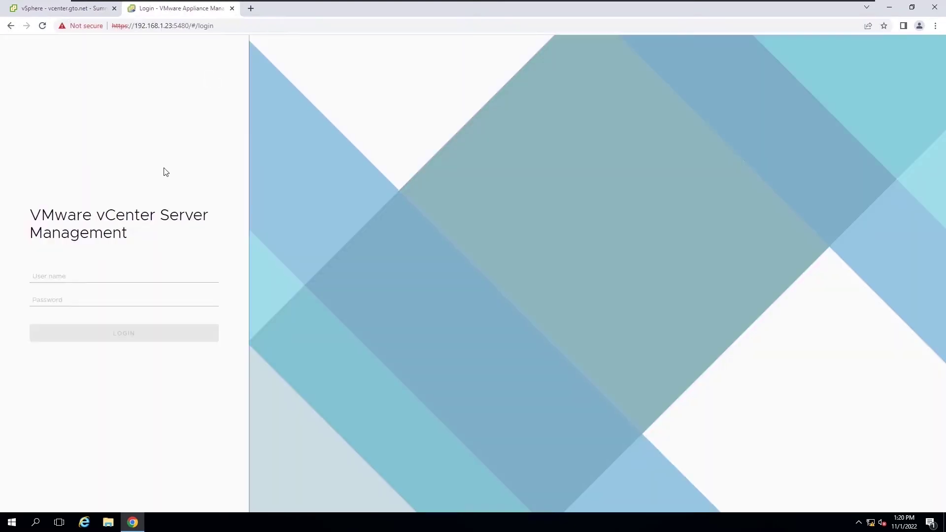
pyautogui.click(101, 271)
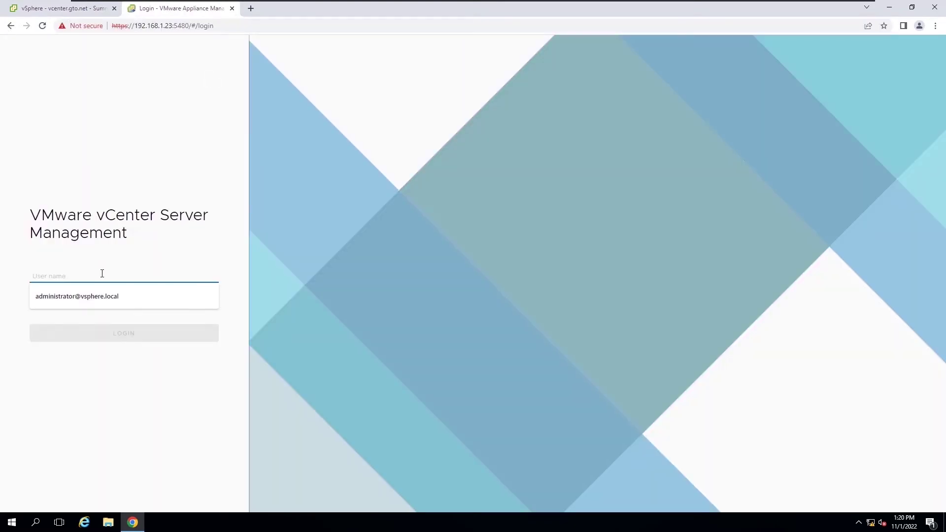
pyautogui.write('root')
pyautogui.click(100, 296)
pyautogui.write('VMware@123')
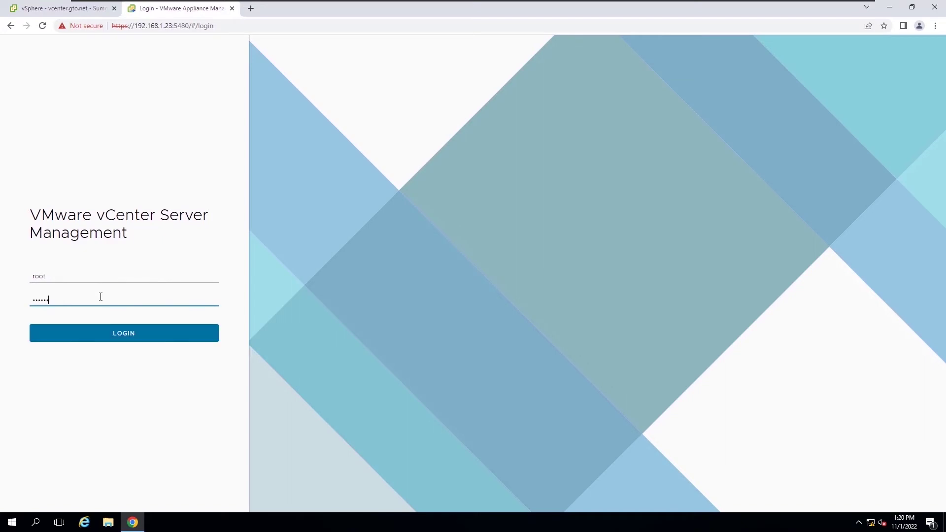
pyautogui.press('Return')
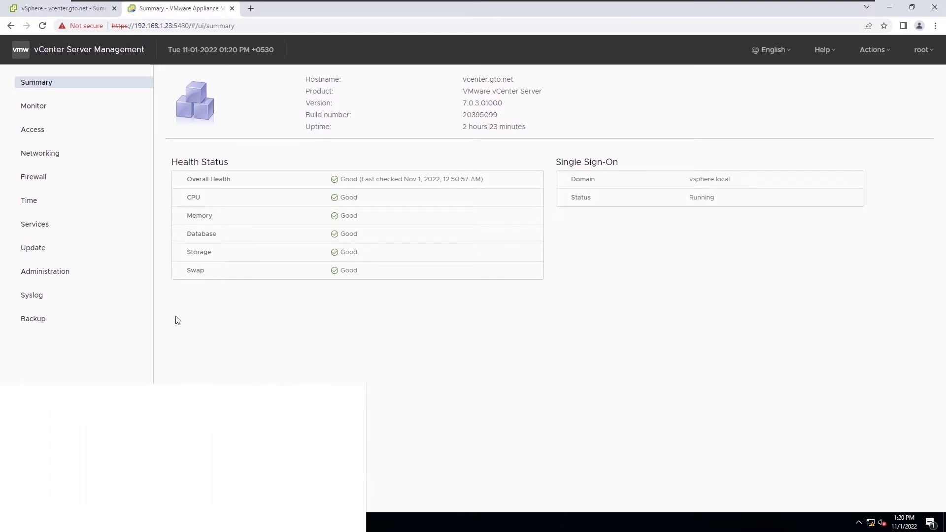
# Step: Minimize the browser and mount the VMware VCSA ISO from the desktop
pyautogui.click(890, 13)
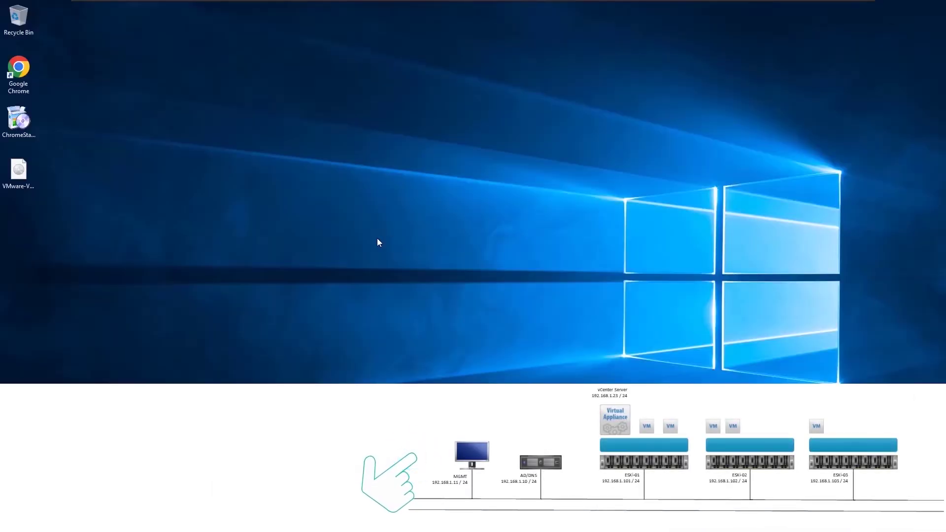
pyautogui.rightClick(19, 174)
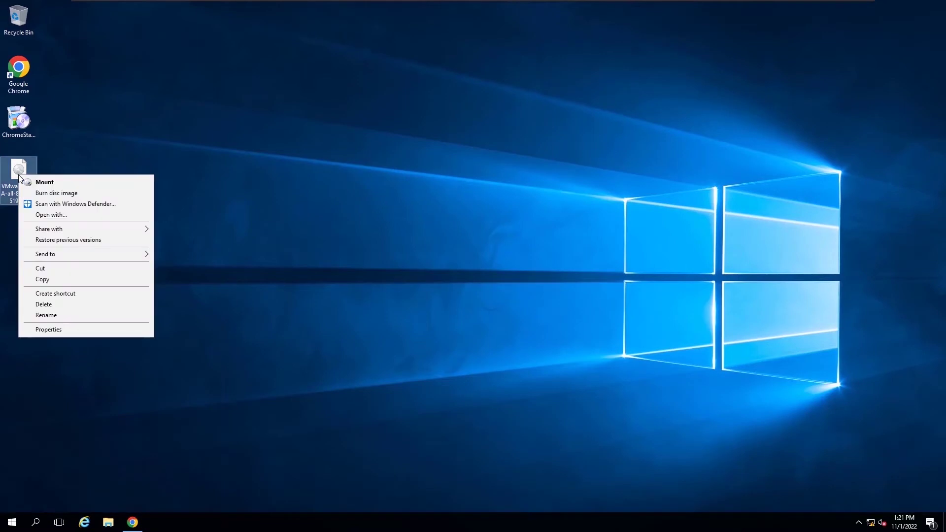
pyautogui.click(37, 182)
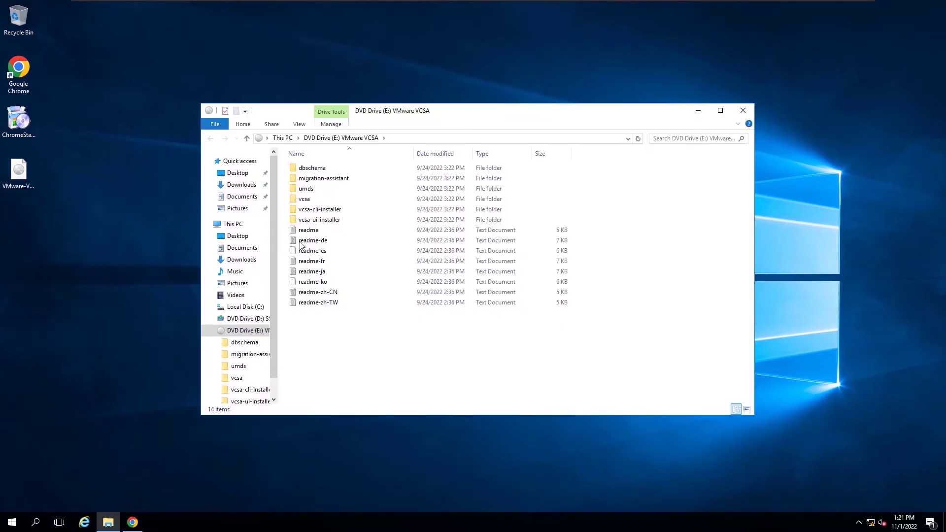
# Step: Run the vcsa-ui-installer win32 installer as administrator
pyautogui.doubleClick(319, 220)
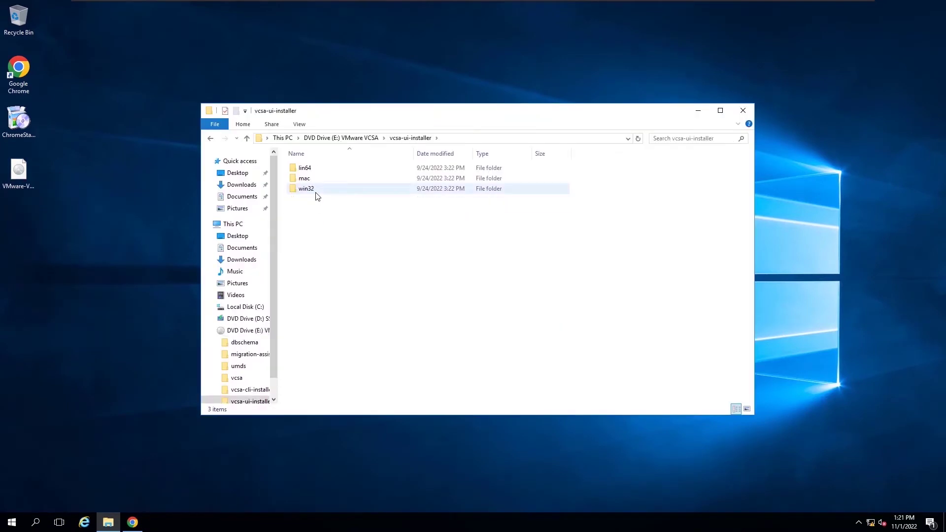
pyautogui.doubleClick(316, 190)
pyautogui.rightClick(316, 254)
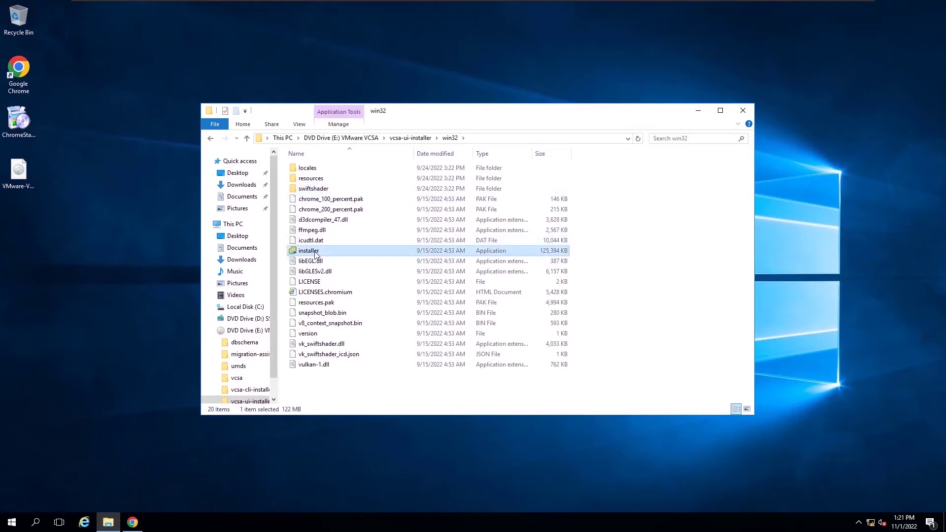
pyautogui.click(344, 271)
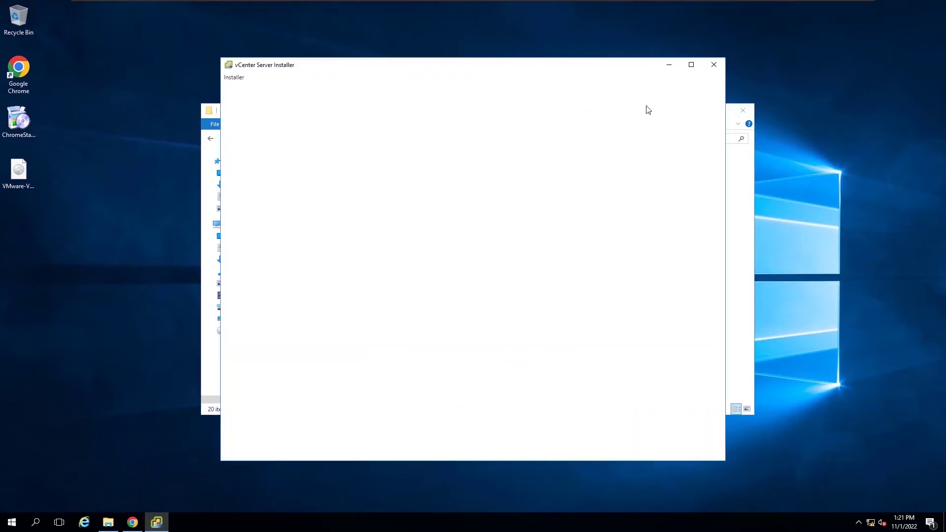
# Step: Maximize the installer, choose Upgrade, and accept the license agreement
pyautogui.click(691, 64)
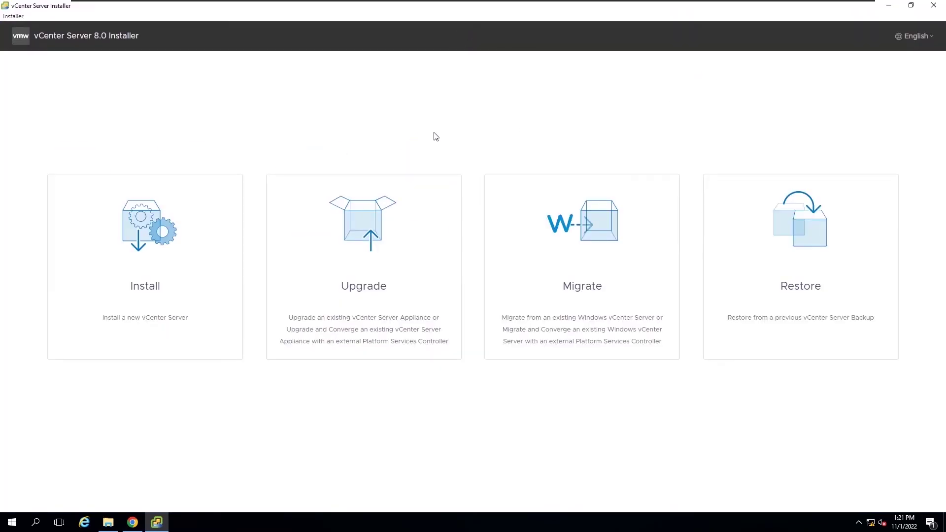
pyautogui.click(384, 273)
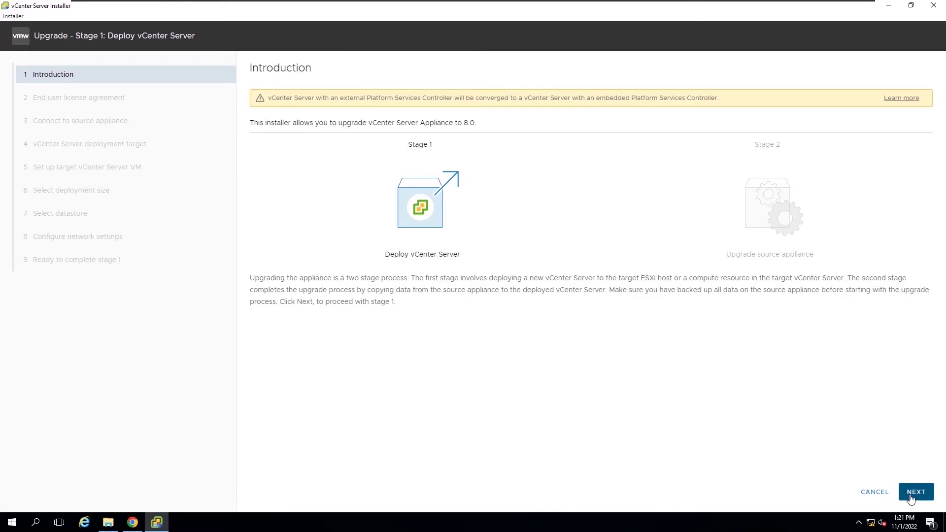
pyautogui.click(911, 499)
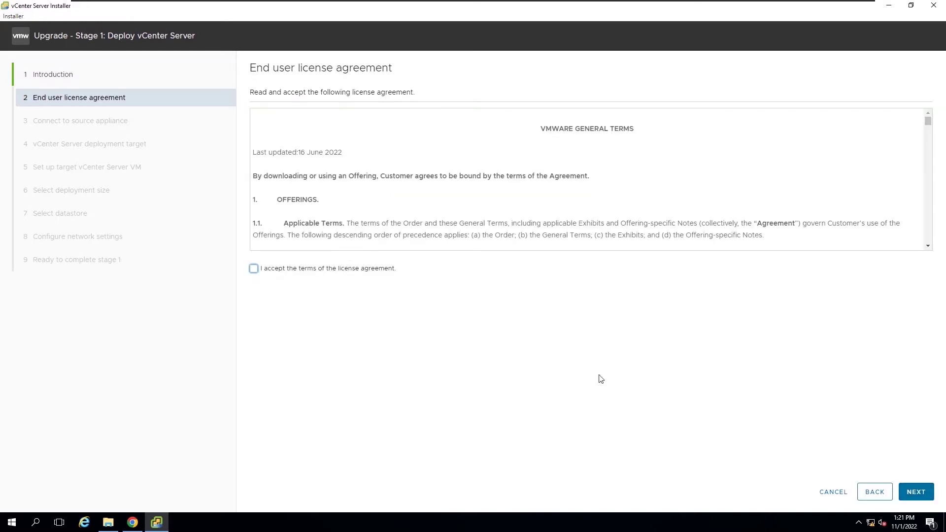
pyautogui.click(360, 268)
pyautogui.click(908, 492)
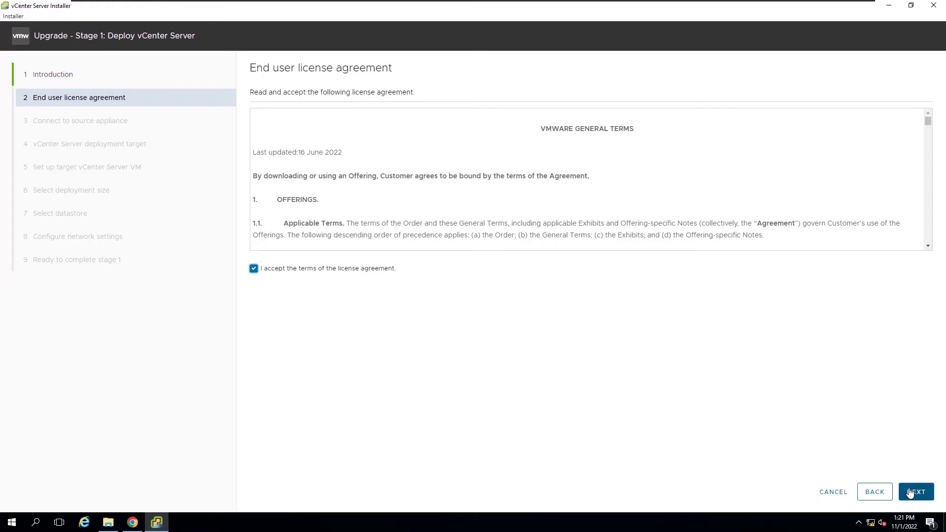
pyautogui.click(910, 491)
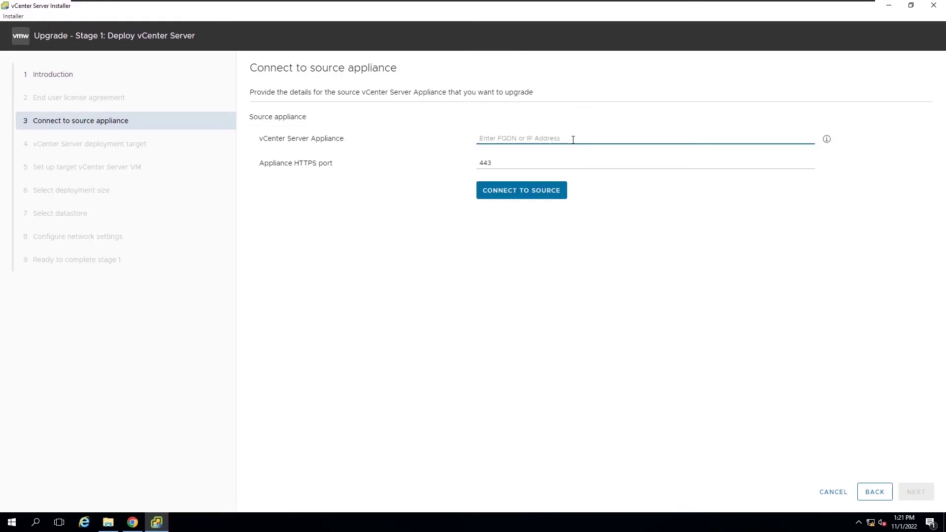
# Step: Enter source appliance 192.168.1.23 with its SSO password and appliance root password
pyautogui.write('192.1')
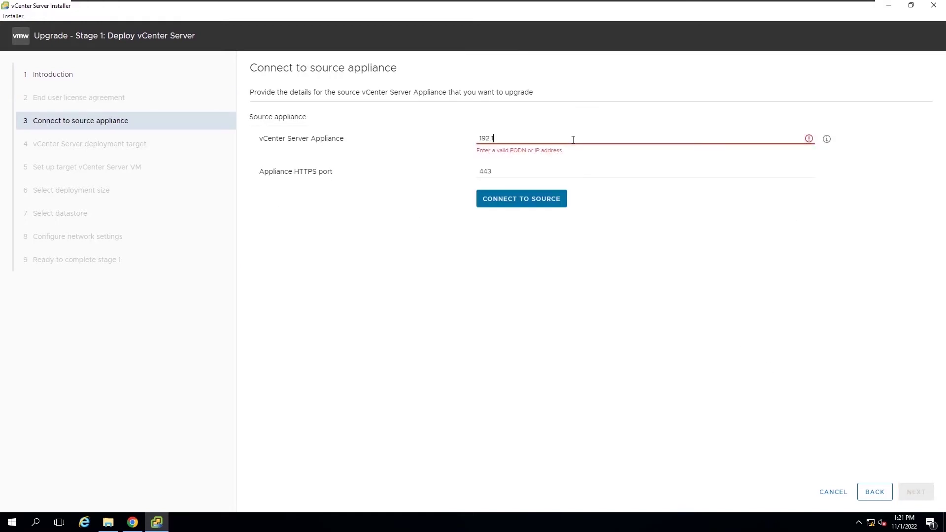
pyautogui.write('68.1.23')
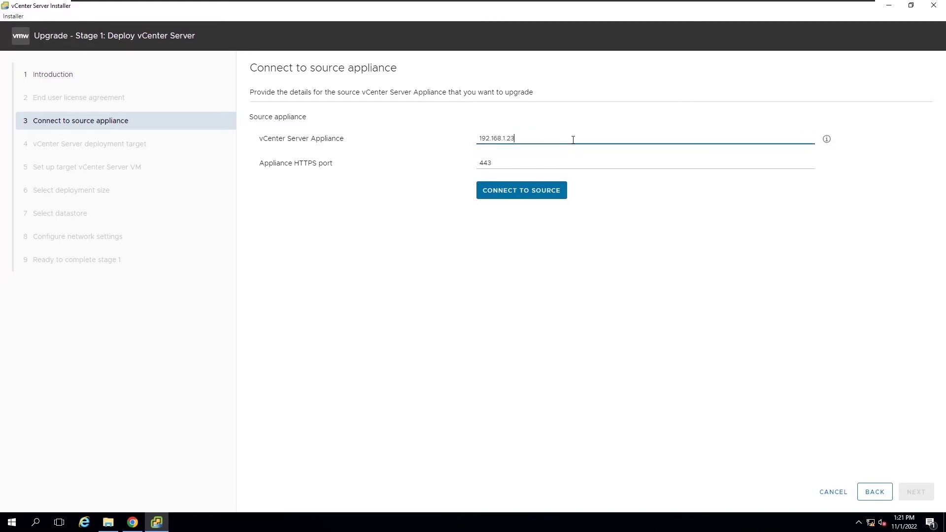
pyautogui.click(542, 195)
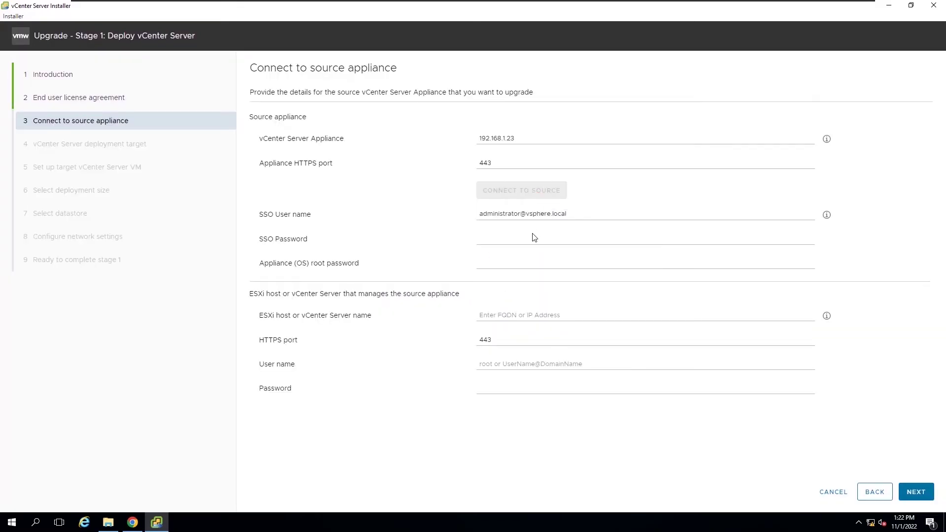
pyautogui.click(532, 238)
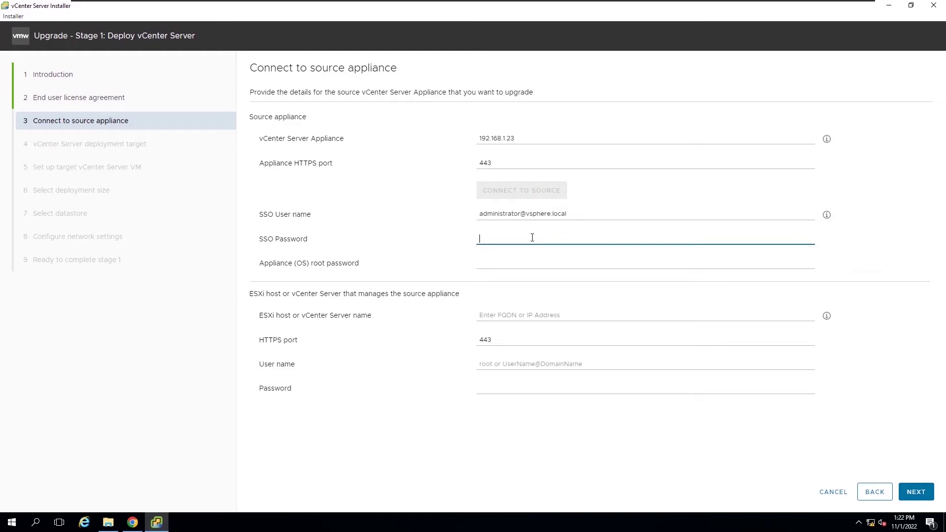
pyautogui.write('•••••••••')
pyautogui.click(532, 261)
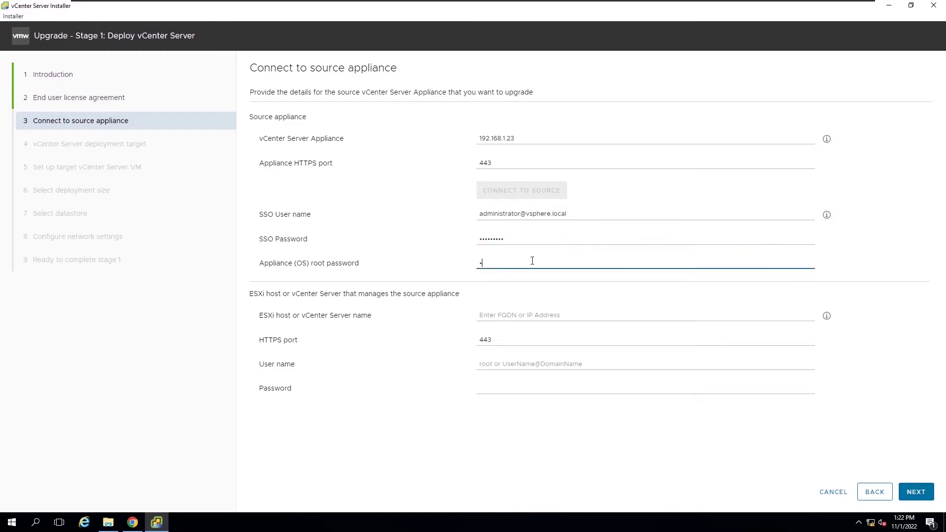
pyautogui.write('••••••')
# Step: Enter managing ESXi host 192.168.1.101 with user root and its password, then submit
pyautogui.click(530, 316)
pyautogui.write('10')
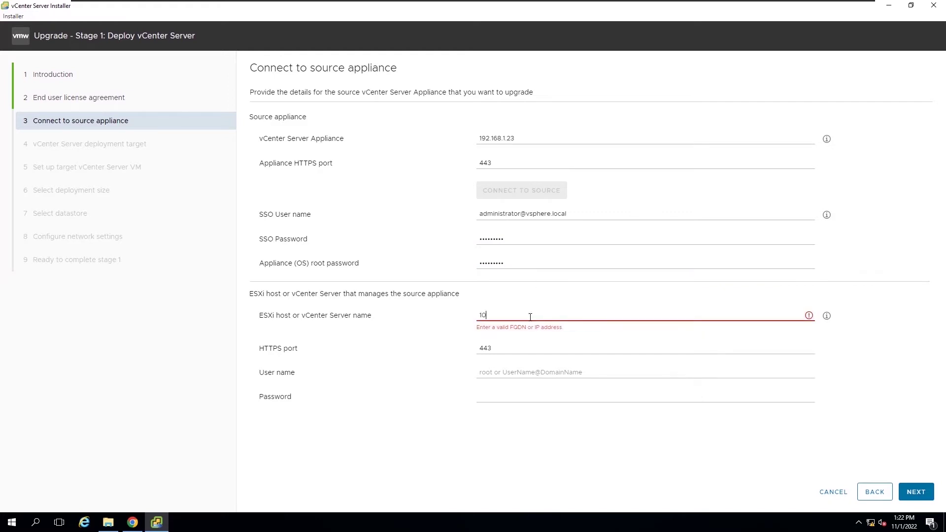
pyautogui.press('BackSpace')
pyautogui.press('BackSpace')
pyautogui.write('192.168.1.101')
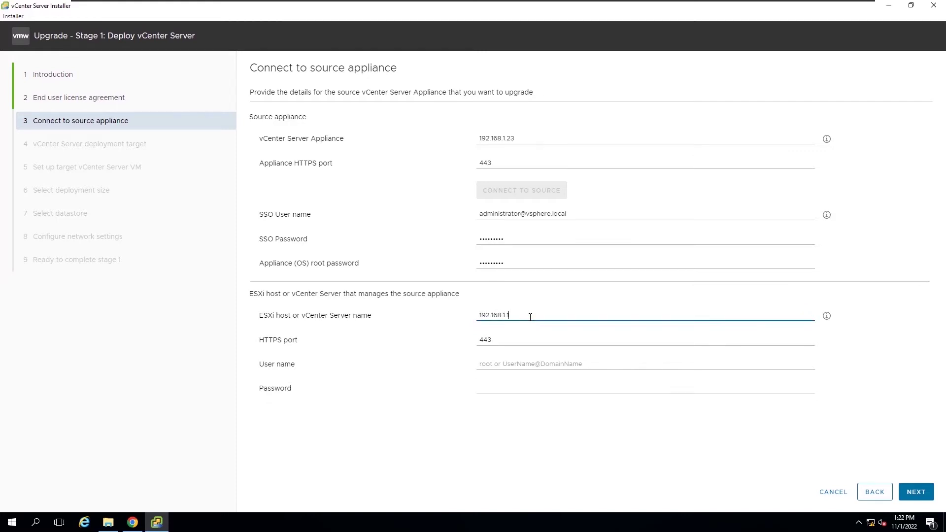
pyautogui.click(528, 363)
pyautogui.write('root')
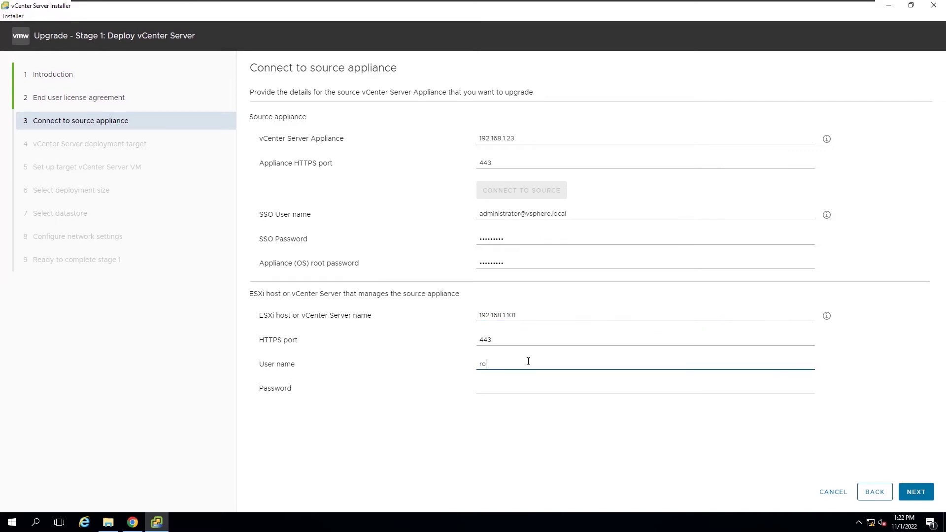
pyautogui.click(519, 388)
pyautogui.write('VM')
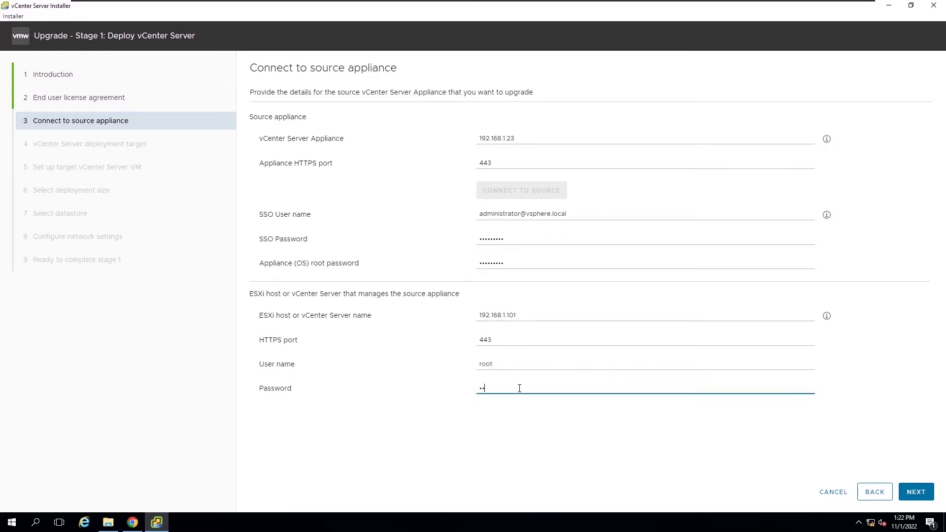
pyautogui.write('ware1!VMwa')
pyautogui.click(918, 494)
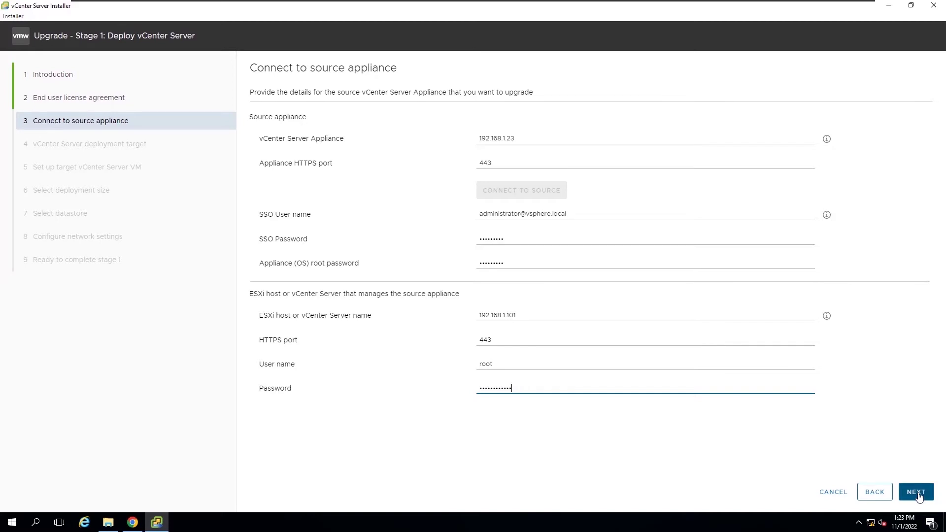
# Step: Trust the source certificate, then set target ESXi host 192.168.1.102 as root and trust its certificate
pyautogui.click(584, 365)
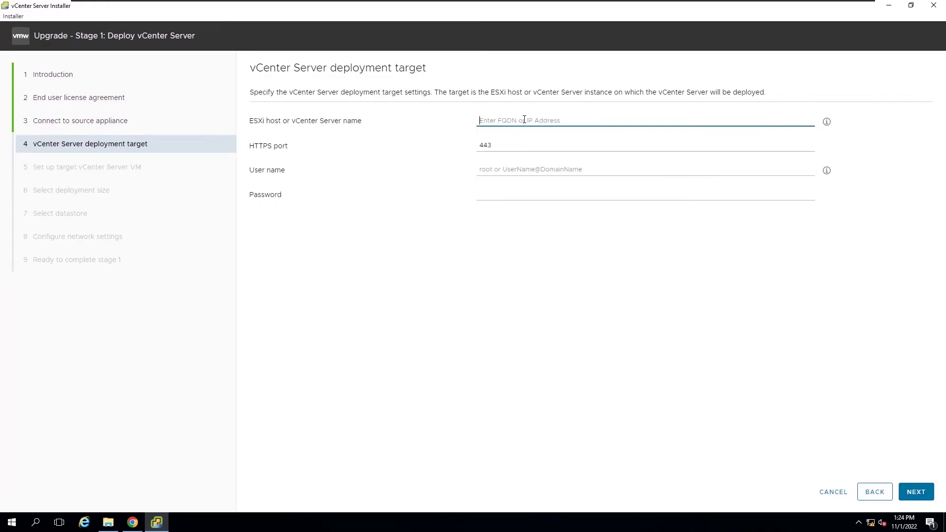
pyautogui.write('192.16')
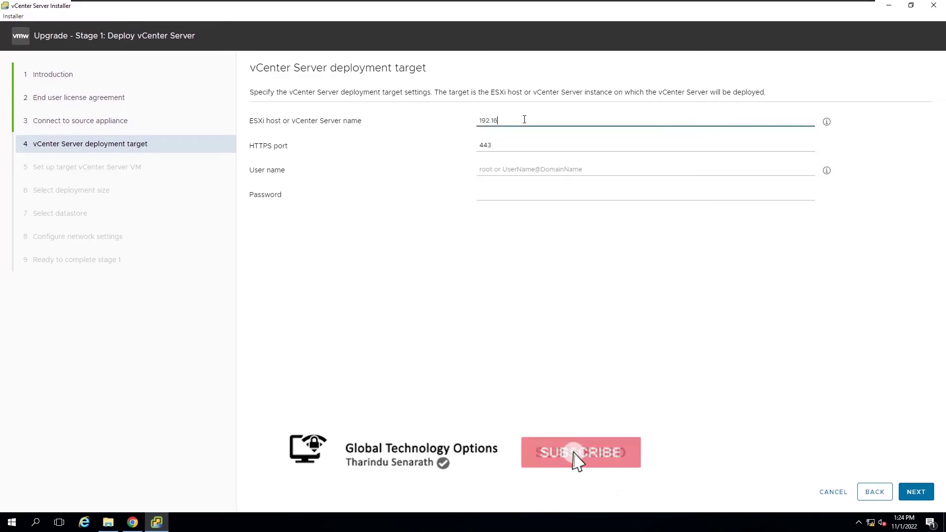
pyautogui.write('8.1.10')
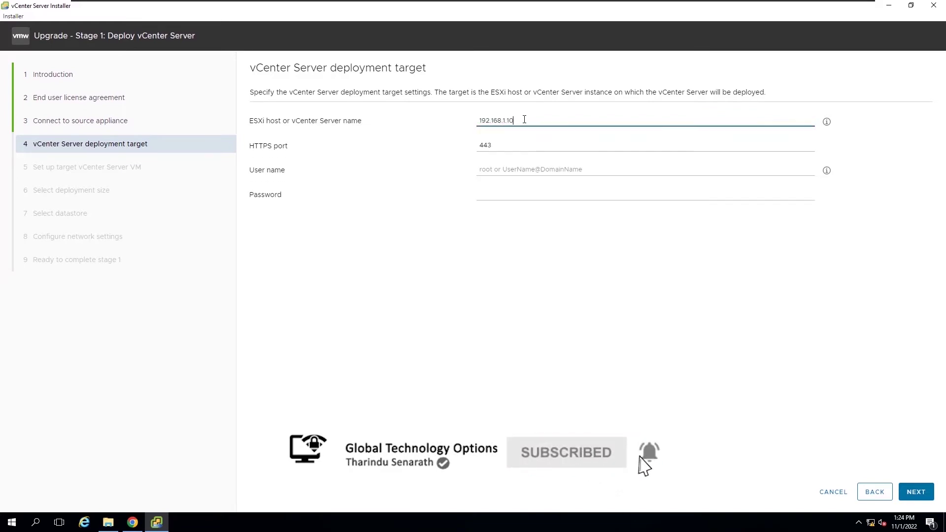
pyautogui.write('2')
pyautogui.click(527, 167)
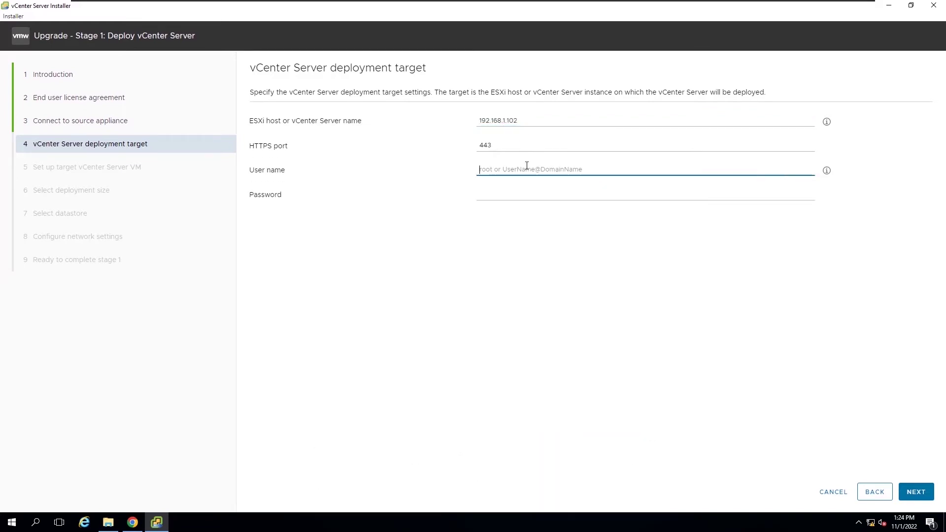
pyautogui.write('root')
pyautogui.click(524, 199)
pyautogui.write('•')
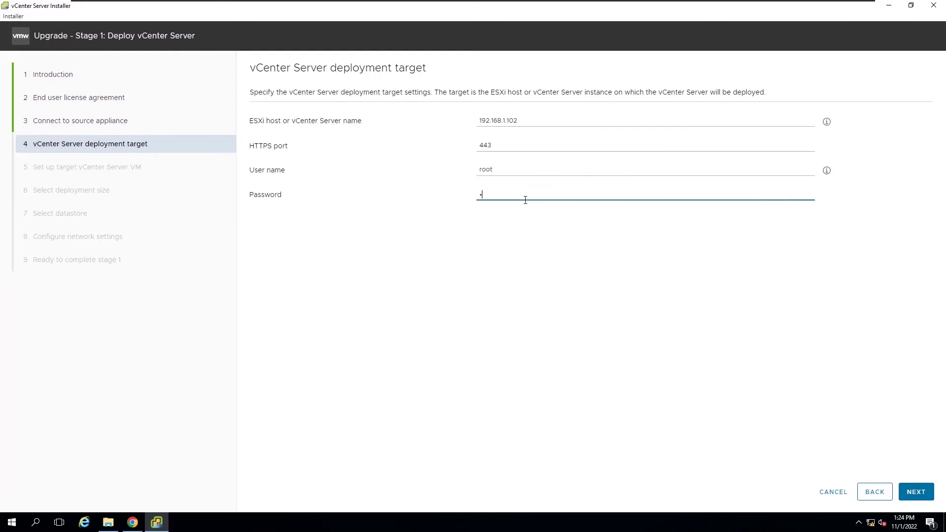
pyautogui.write('••••••••••')
pyautogui.click(915, 491)
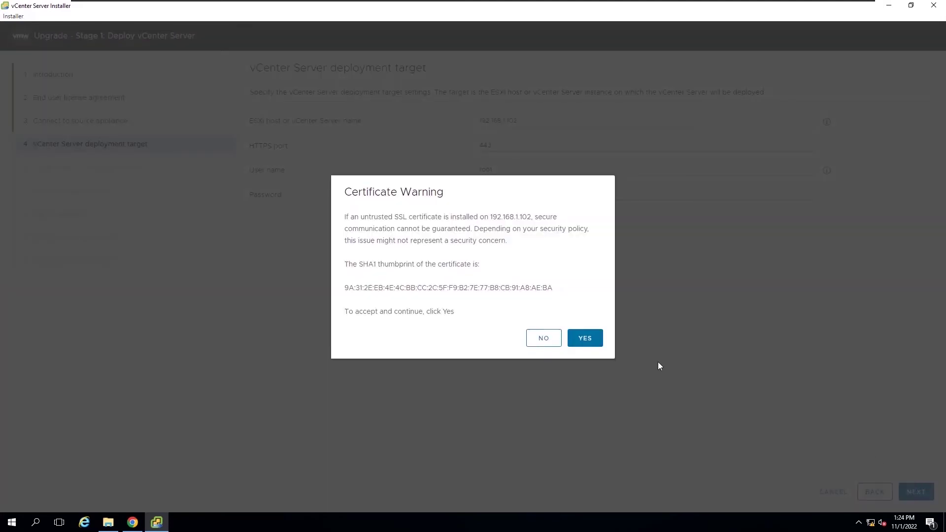
pyautogui.click(586, 339)
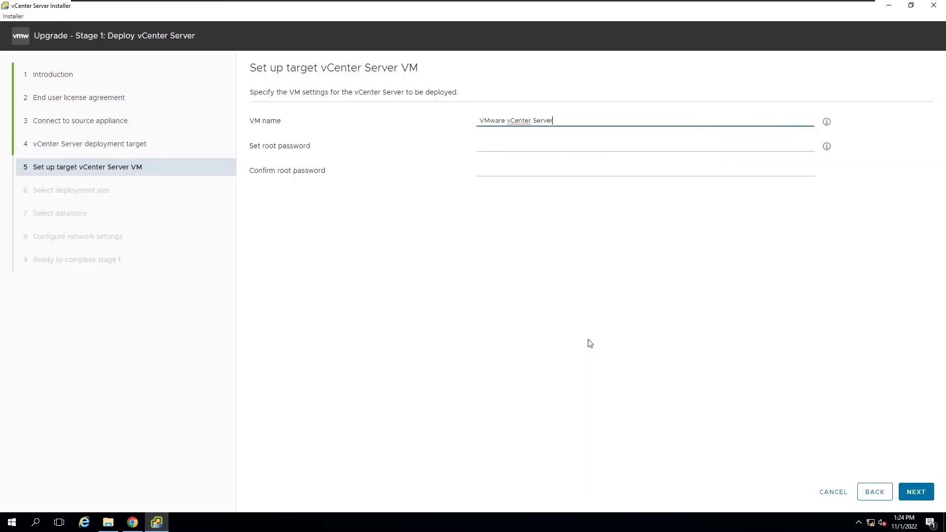
pyautogui.moveTo(553, 121); pyautogui.dragTo(472, 127)
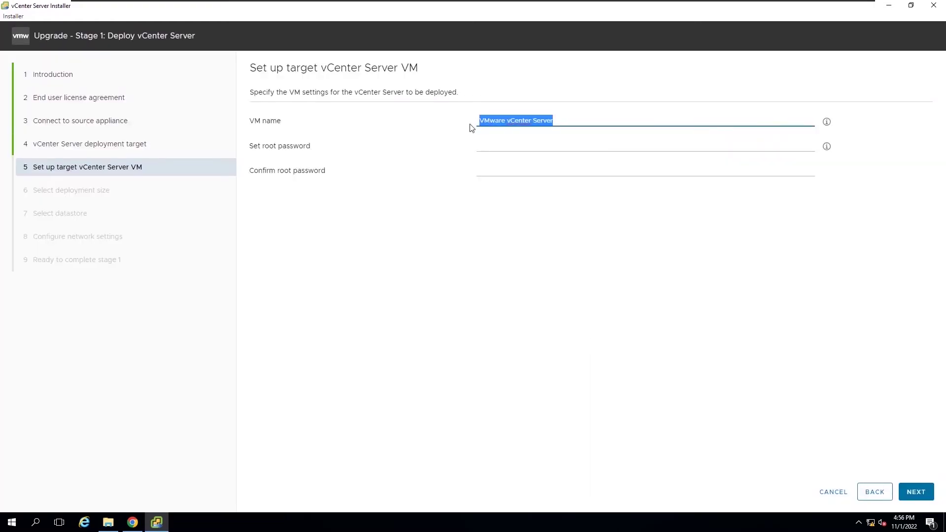
# Step: Name the target VM GTOVCSA-New and set and confirm its root password
pyautogui.write('GTO')
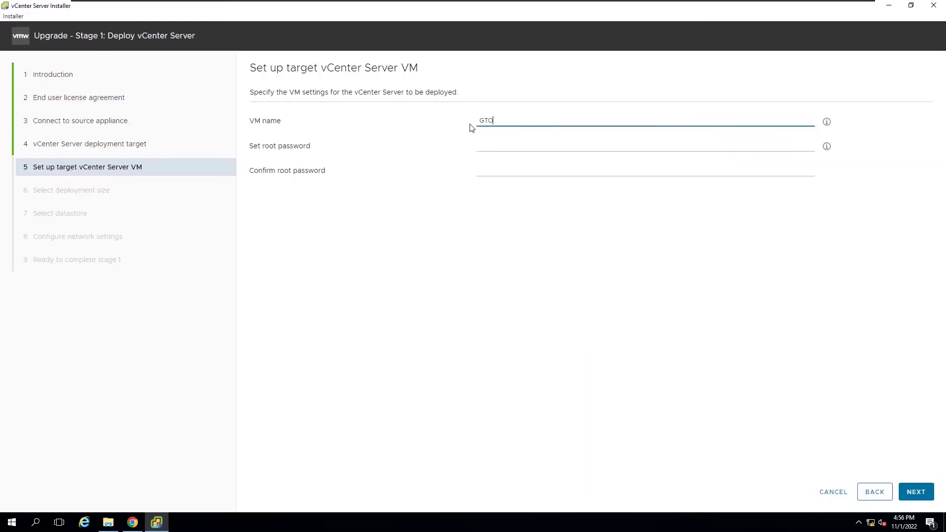
pyautogui.write('VCSA-New')
pyautogui.click(493, 147)
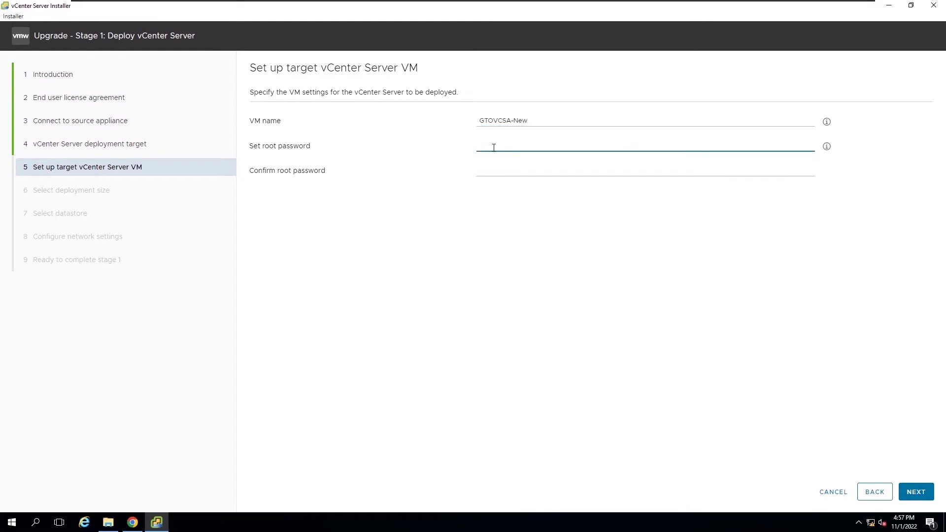
pyautogui.write('••••••')
pyautogui.click(484, 170)
pyautogui.write('•')
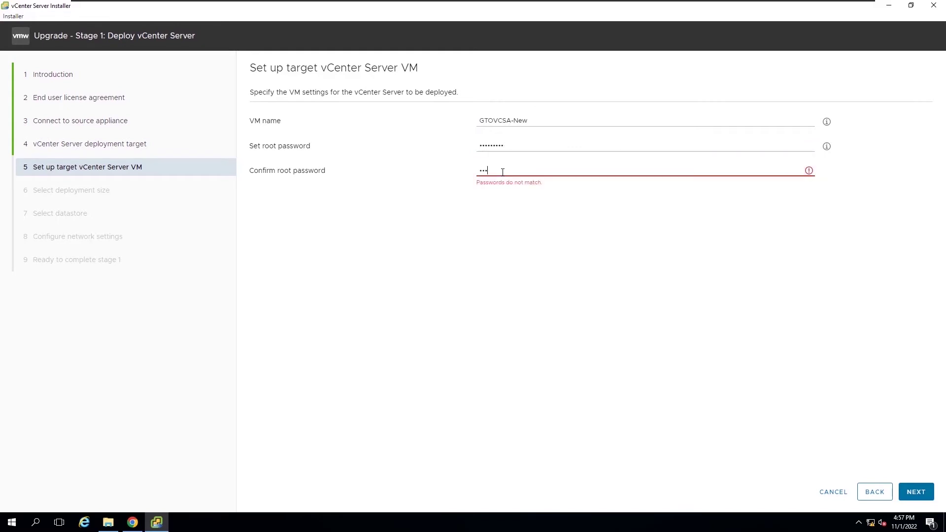
pyautogui.write('••••••••')
pyautogui.click(910, 493)
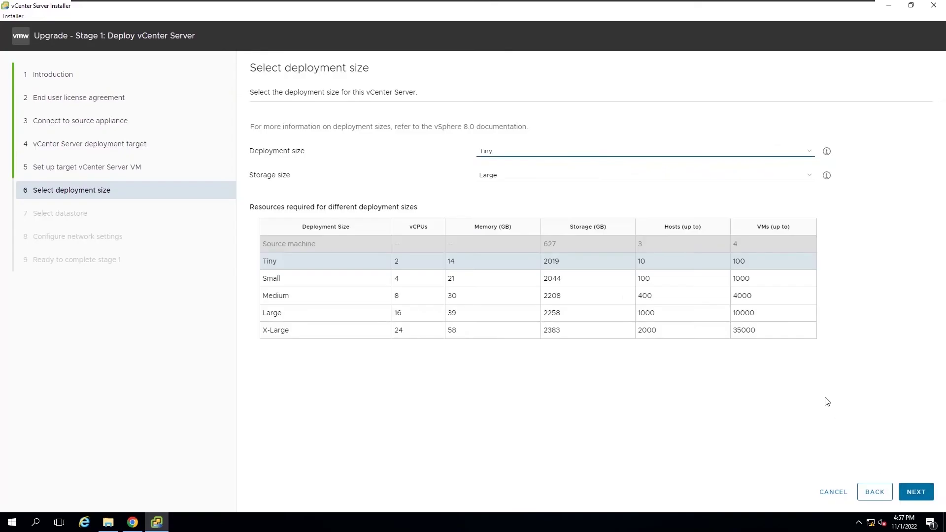
# Step: Choose Tiny deployment size and Large storage size
pyautogui.click(808, 153)
pyautogui.click(808, 161)
pyautogui.click(808, 177)
pyautogui.click(808, 186)
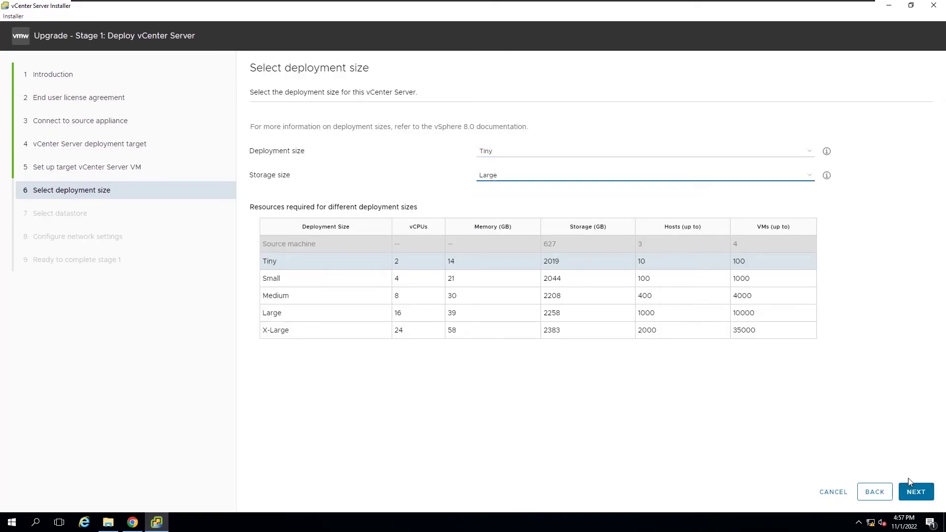
pyautogui.click(914, 492)
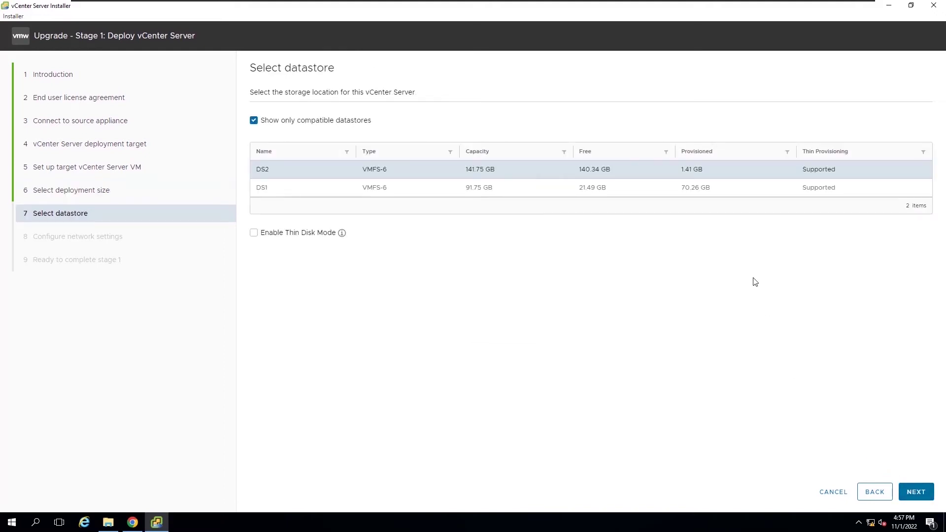
# Step: Select datastore DS2 with Enable Thin Disk Mode ticked and continue
pyautogui.click(700, 188)
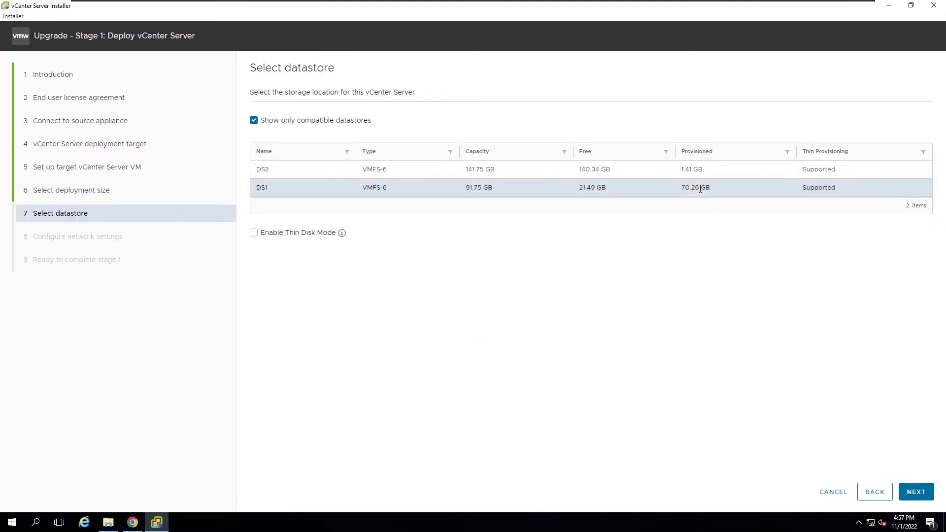
pyautogui.click(694, 175)
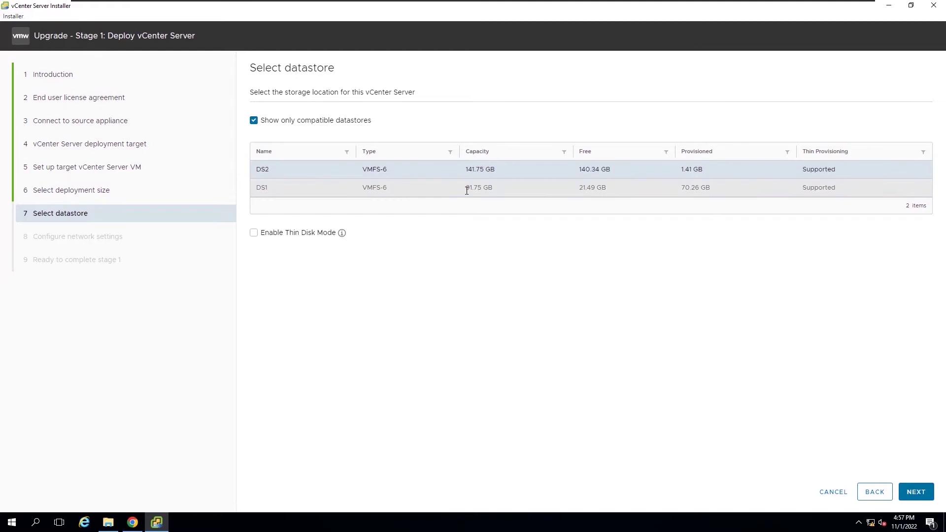
pyautogui.click(299, 241)
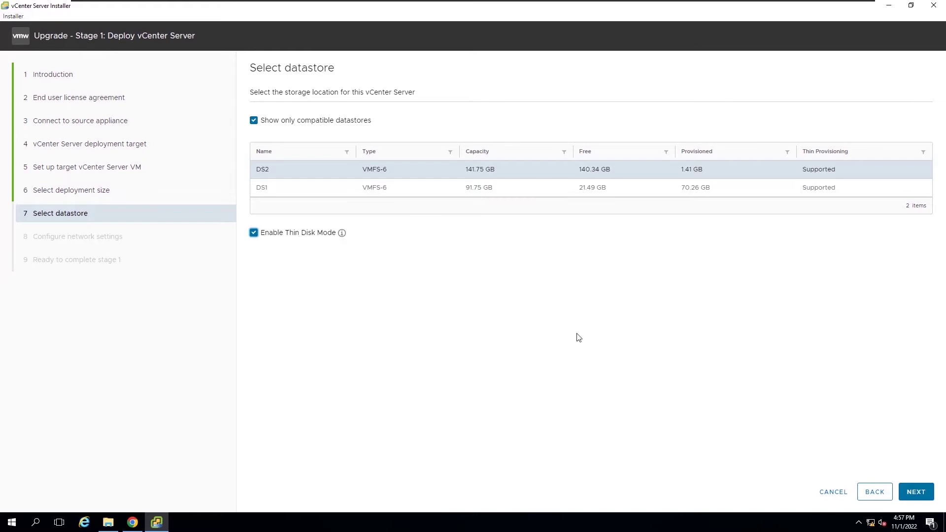
pyautogui.click(915, 493)
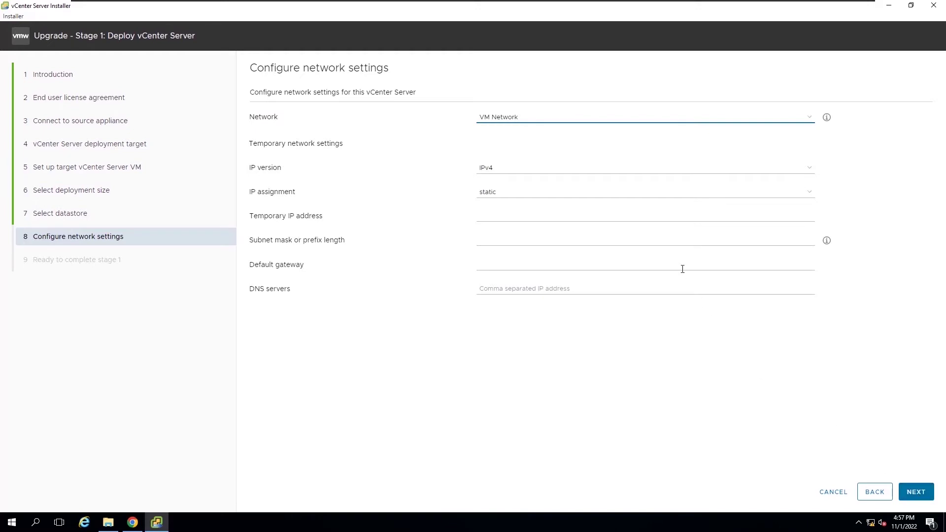
# Step: Enter temporary IP 192.168.1.55, mask 255.255.255.0, gateway 192.168.1.1 and DNS 192.168.1.10
pyautogui.click(635, 222)
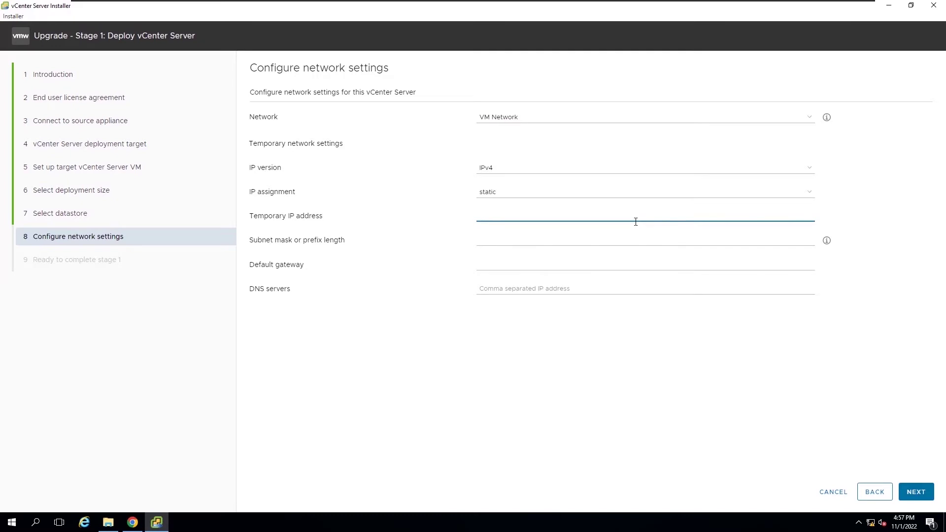
pyautogui.write('192.168.1')
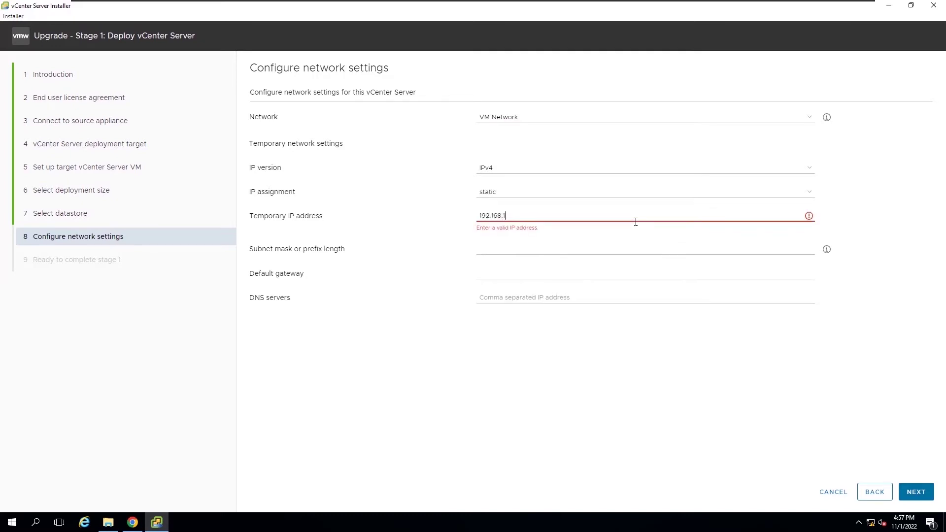
pyautogui.write('.55')
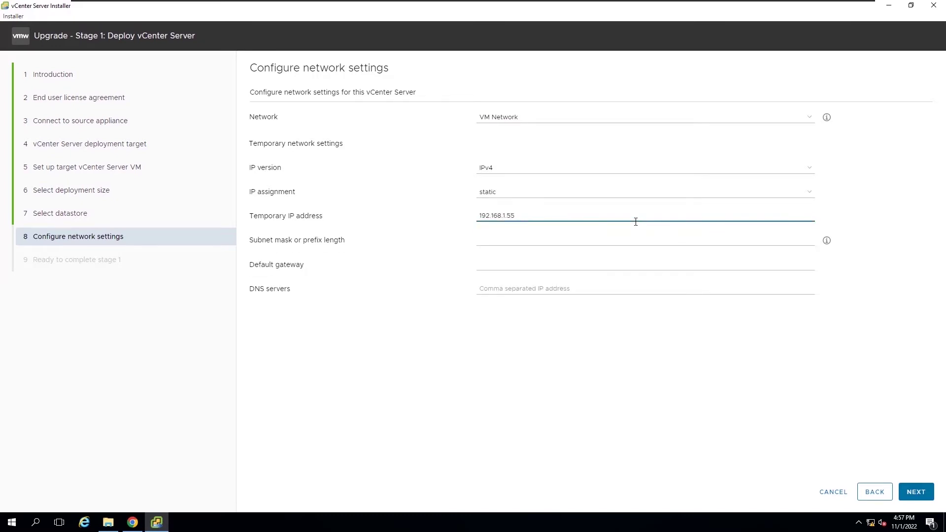
pyautogui.click(625, 241)
pyautogui.write('25')
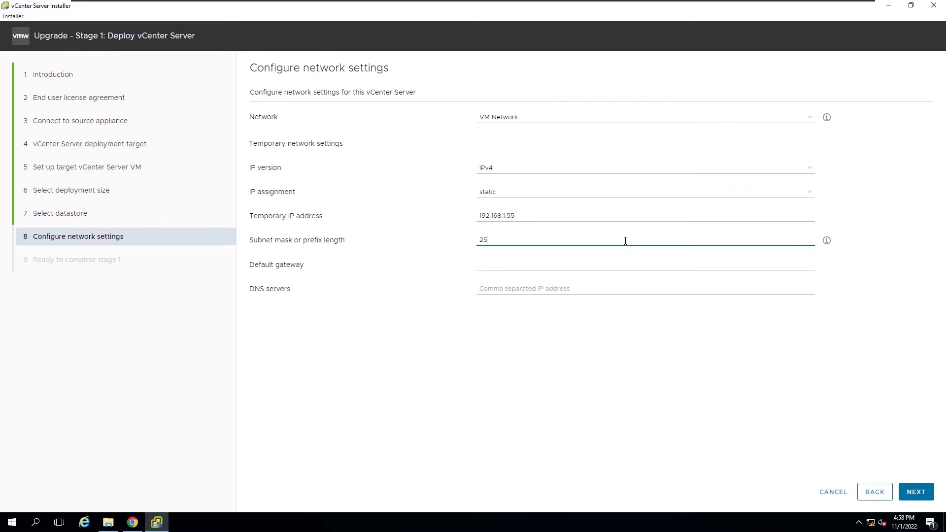
pyautogui.write('5.2')
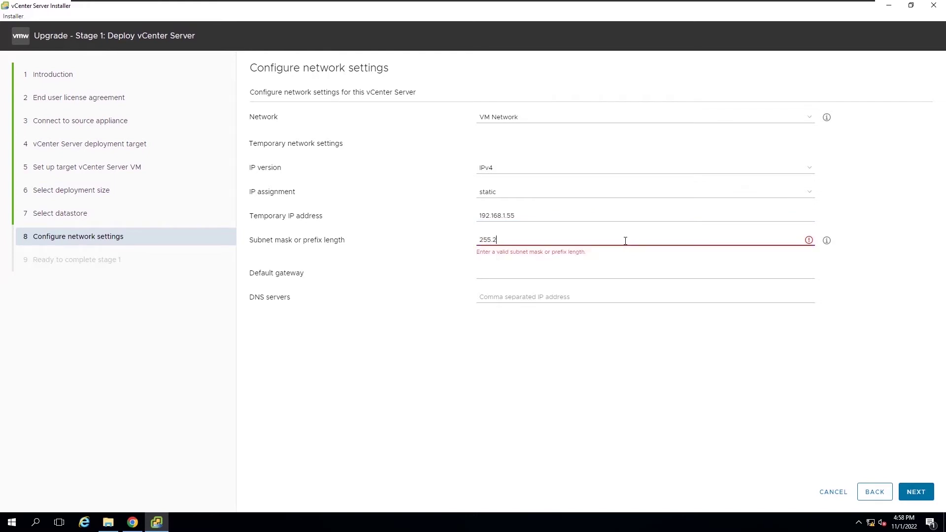
pyautogui.write('655.255.0')
pyautogui.click(596, 268)
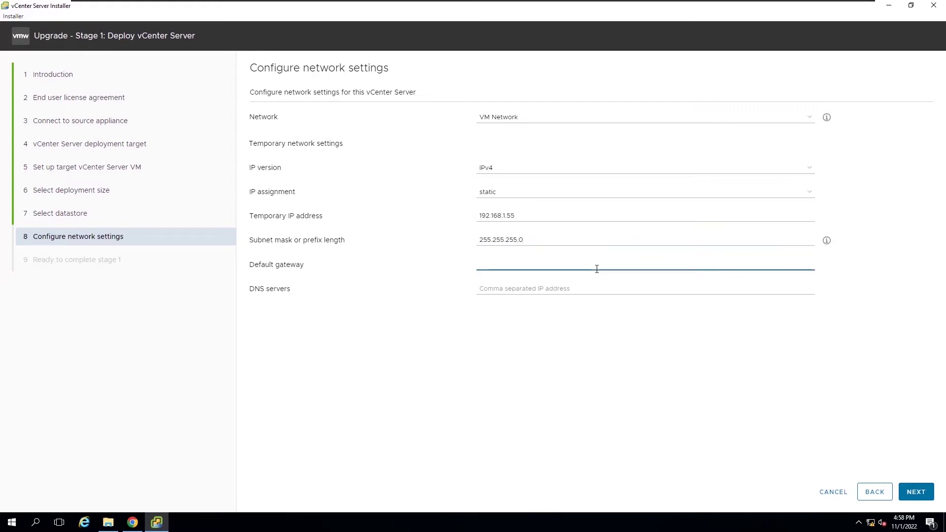
pyautogui.write('192.168')
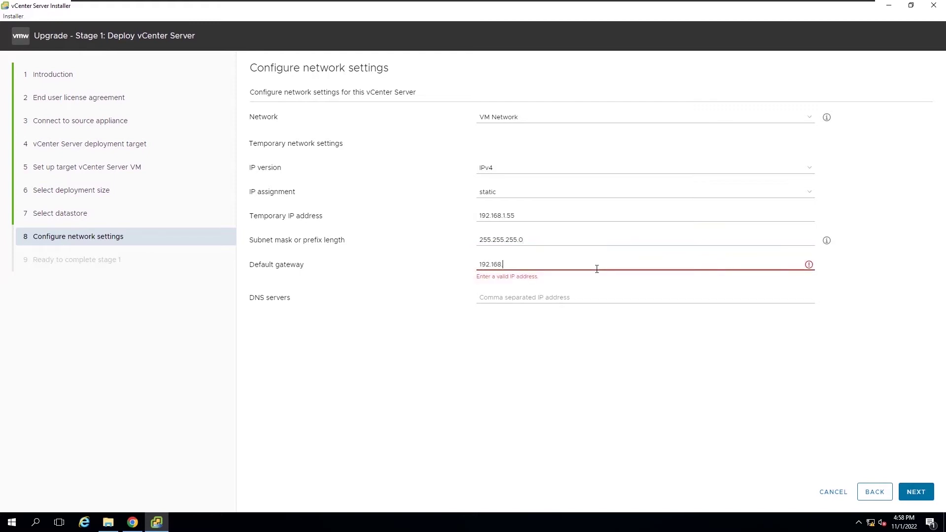
pyautogui.write('.1.1')
pyautogui.click(585, 287)
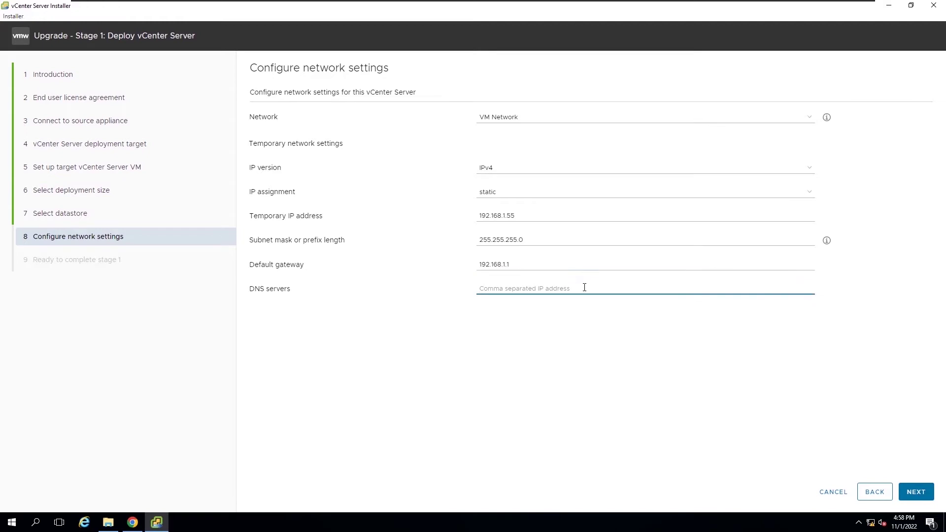
pyautogui.write('192.1')
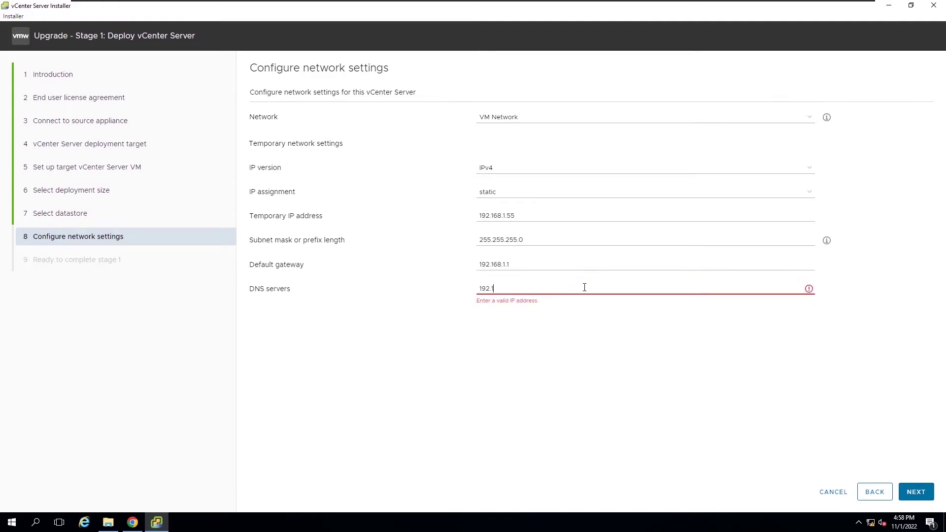
pyautogui.write('68.1.10')
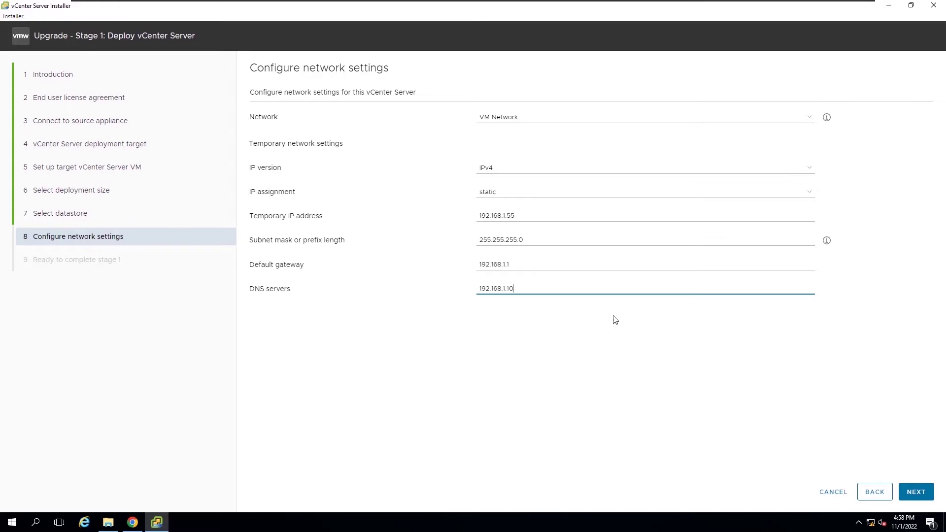
# Step: Review the stage 1 summary and start deploying the new vCenter Server
pyautogui.click(914, 492)
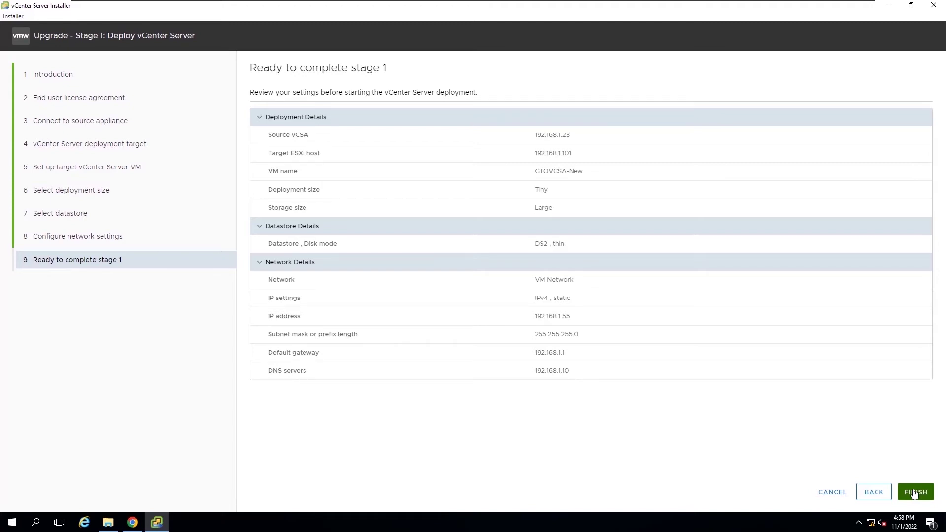
pyautogui.click(914, 493)
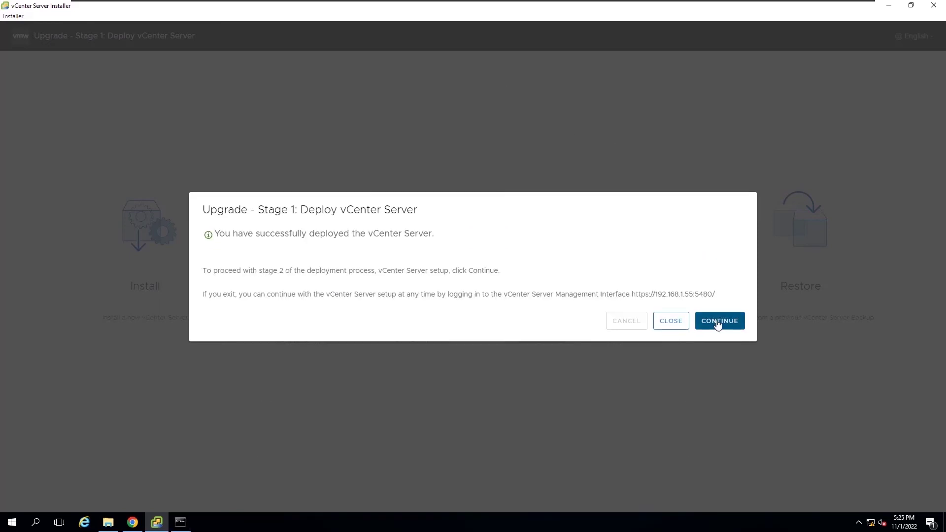
# Step: Continue to stage 2 and advance past its Introduction page
pyautogui.click(718, 321)
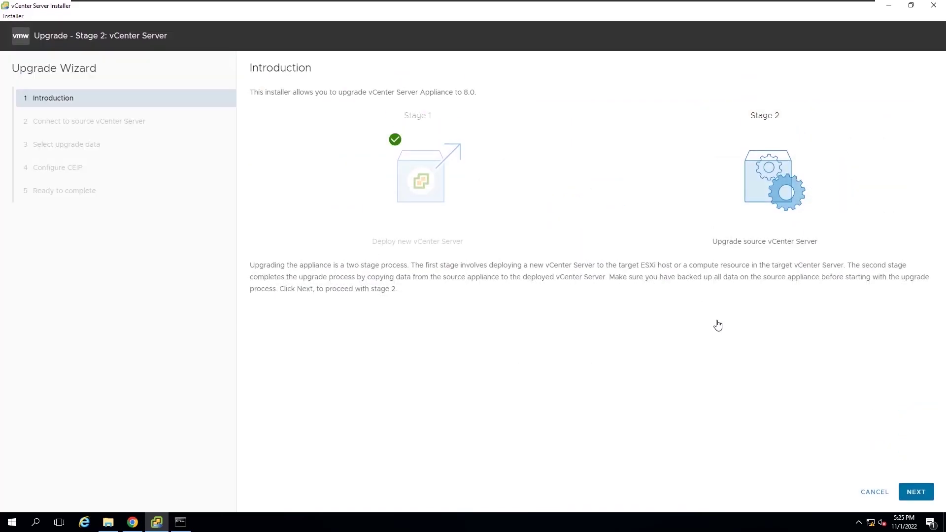
pyautogui.click(915, 492)
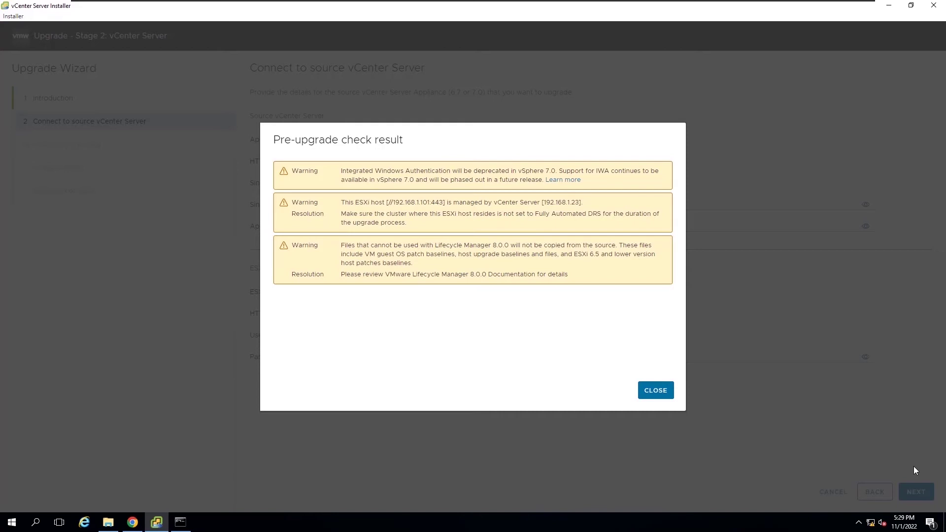
# Step: Dismiss the pre-upgrade check results, copy only Configuration and Inventory data, and keep CEIP enabled
pyautogui.click(654, 390)
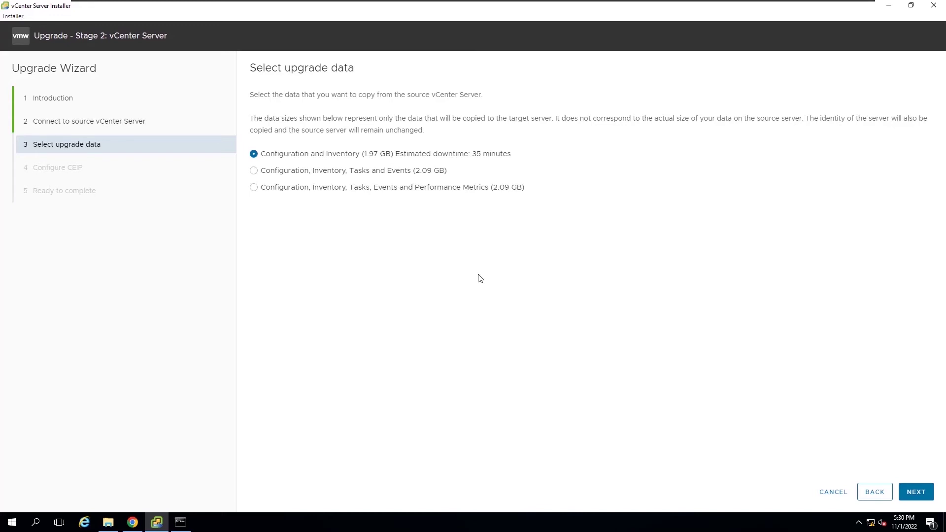
pyautogui.click(917, 495)
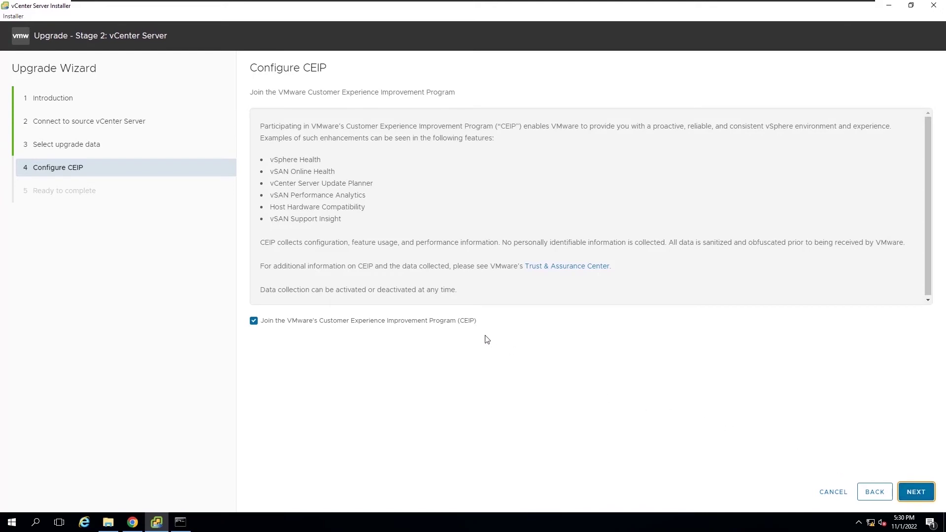
pyautogui.click(916, 493)
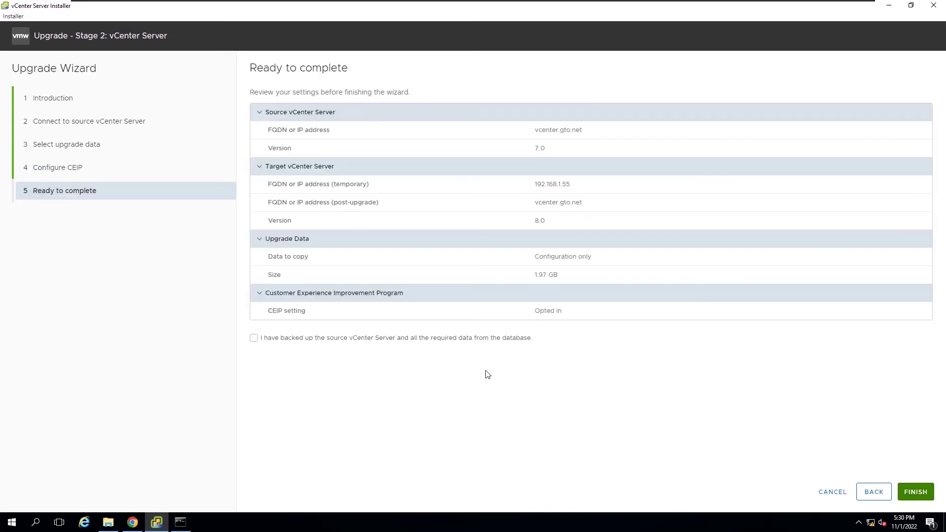
# Step: Confirm the source vCenter Server is backed up and submit the Stage 2 upgrade
pyautogui.click(407, 341)
pyautogui.click(925, 496)
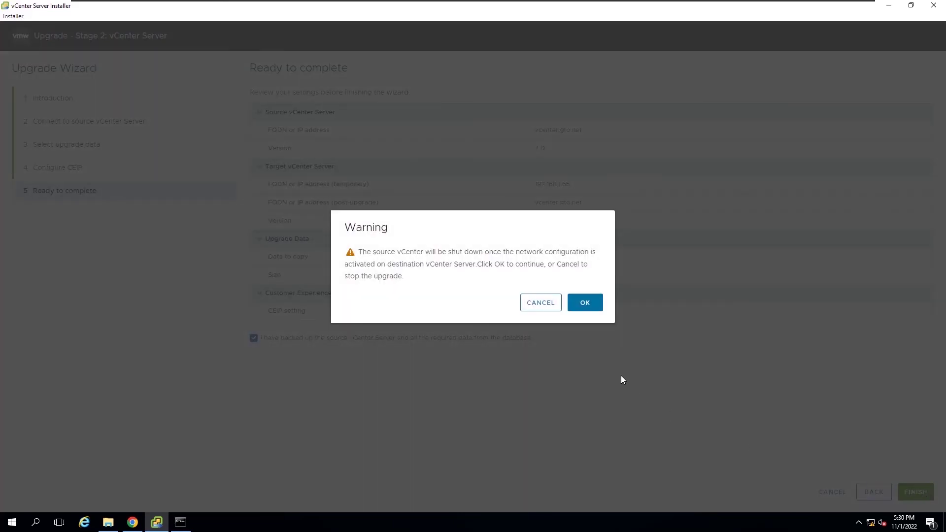
# Step: Accept the source vCenter shutdown, close the completed Stage 2 summary, and return to the browser
pyautogui.click(586, 305)
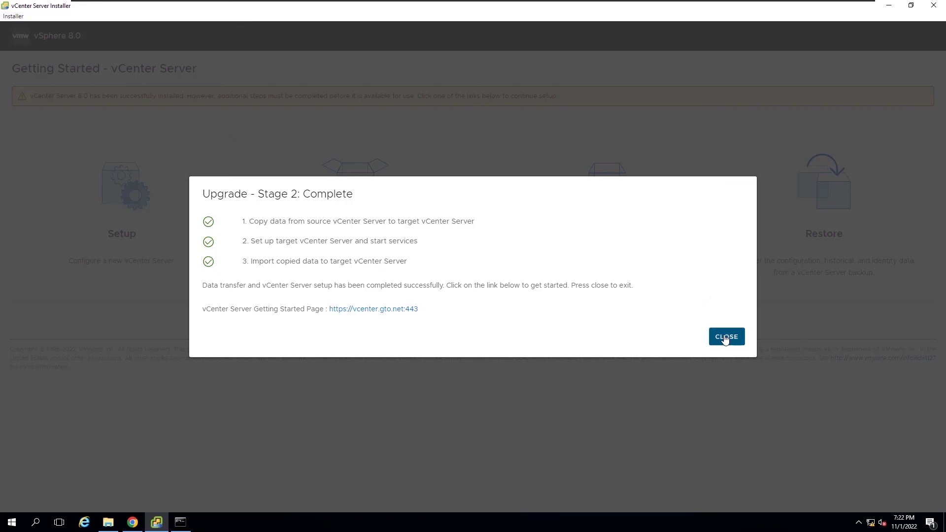
pyautogui.click(726, 337)
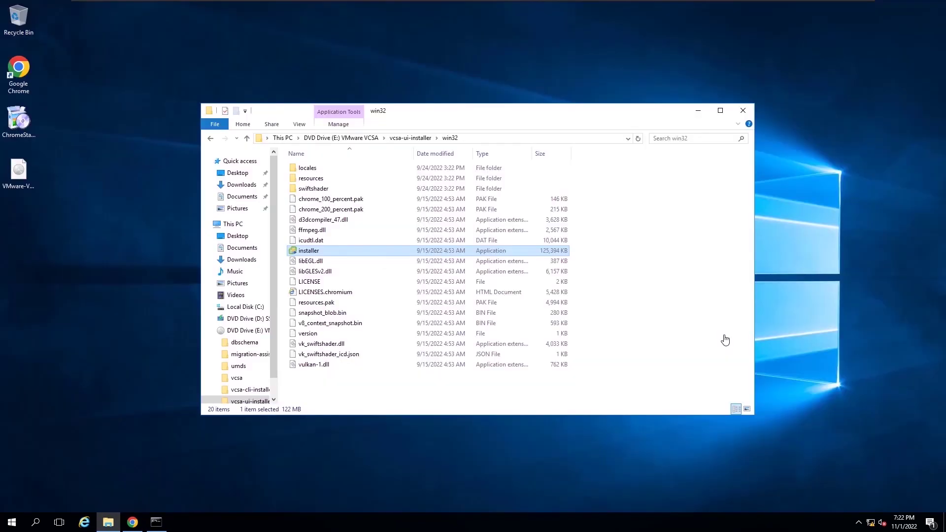
pyautogui.click(125, 524)
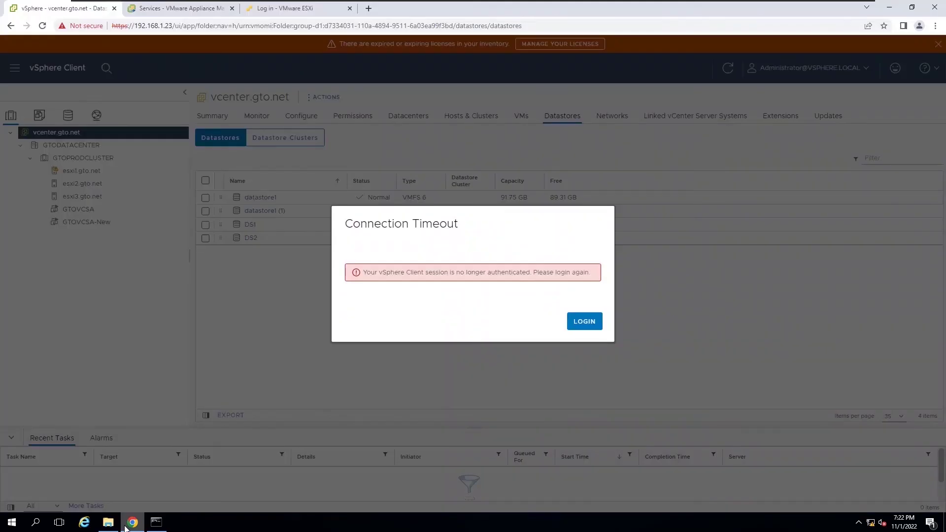
# Step: Clear the connection timeout and log into vSphere Client with the SSO administrator username and password
pyautogui.click(582, 321)
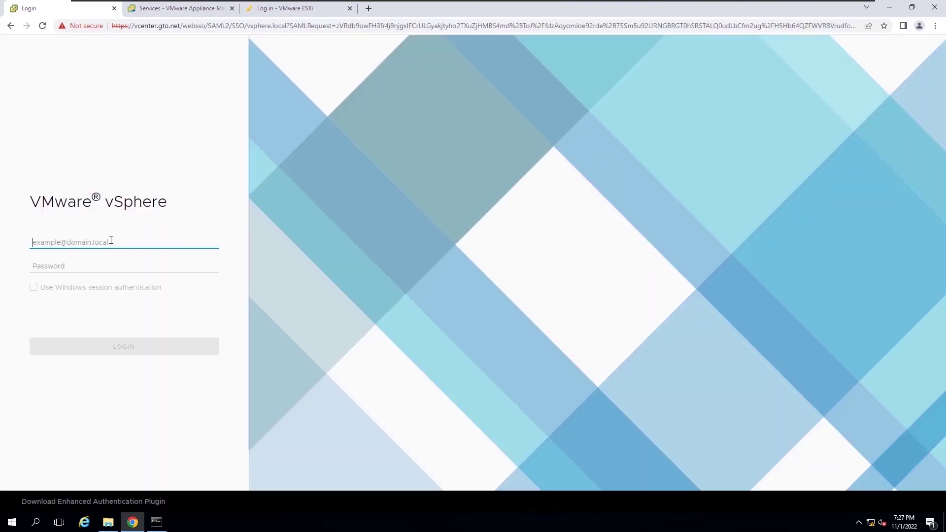
pyautogui.write('administra')
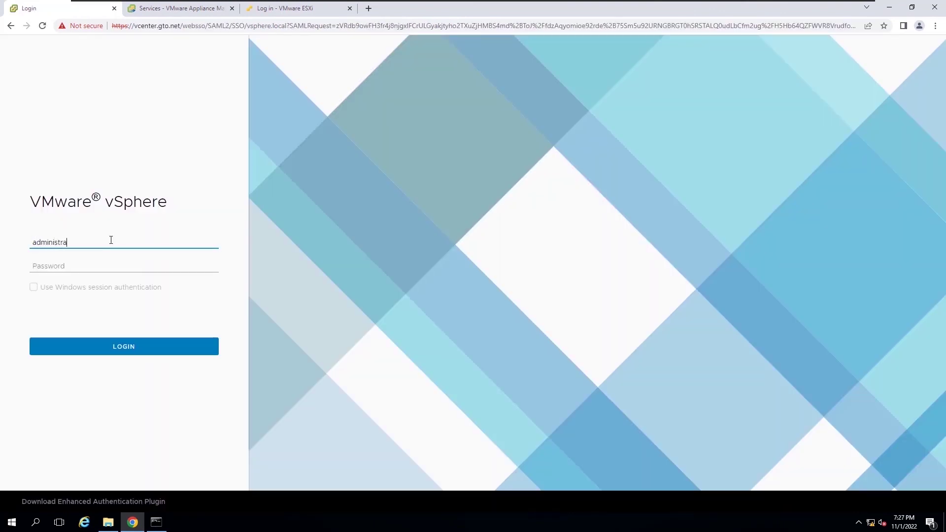
pyautogui.write('tor@vsphere.local')
pyautogui.click(107, 266)
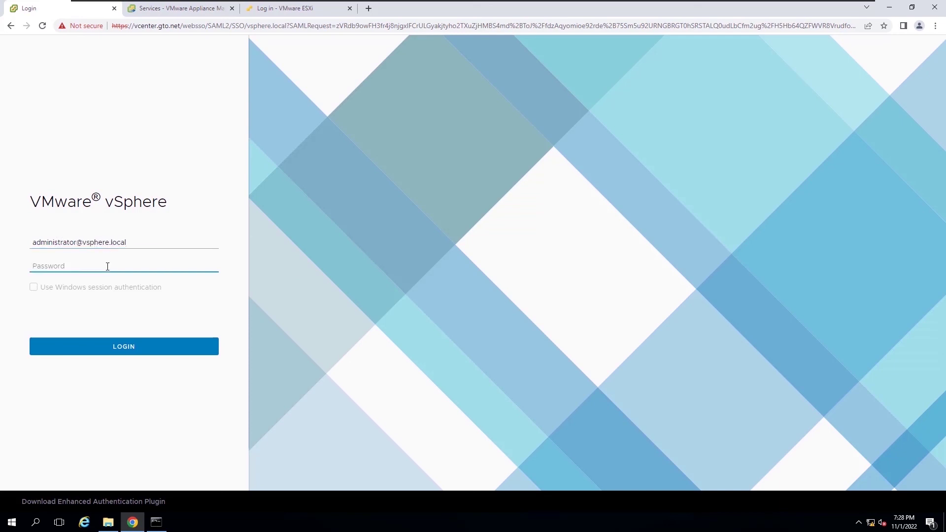
pyautogui.write('*********')
pyautogui.click(106, 347)
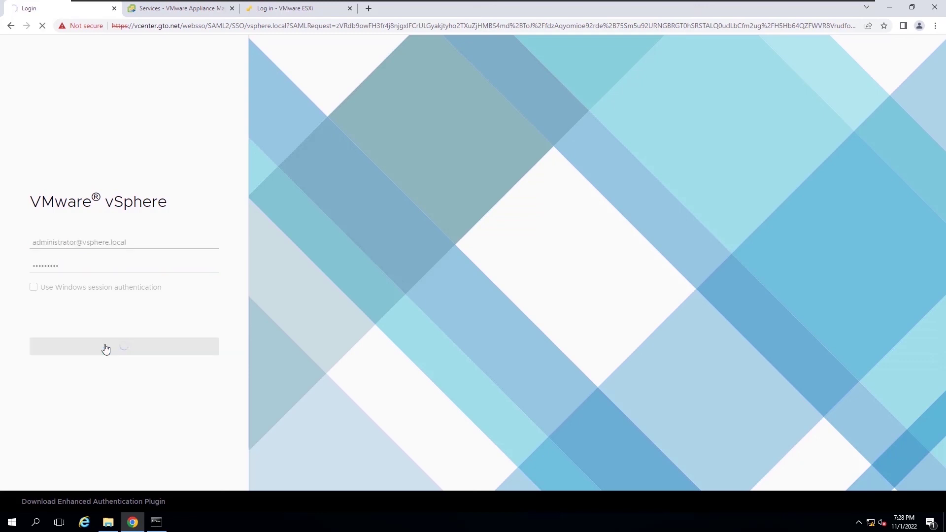